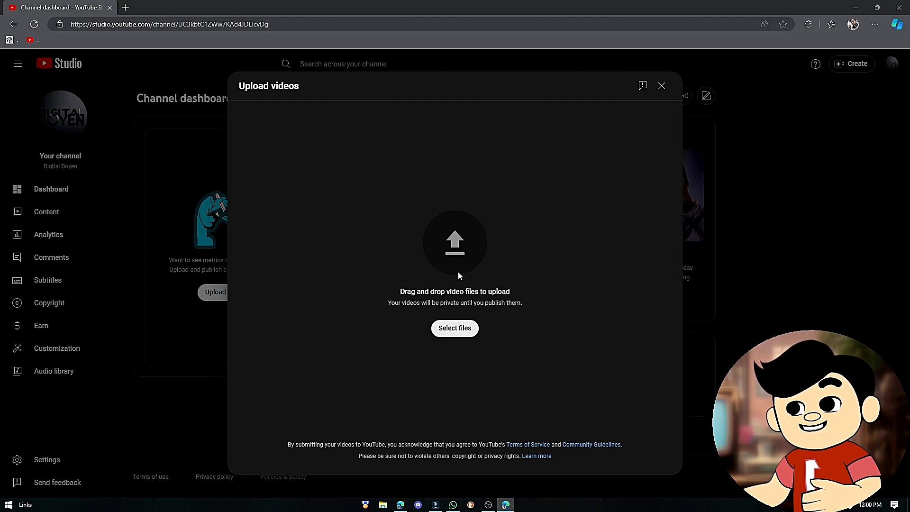
# Step: Choose the YT Course PT2-1 video from the Filmora Exports folder for upload
pyautogui.moveTo(315, 251); pyautogui.dragTo(306, 110)
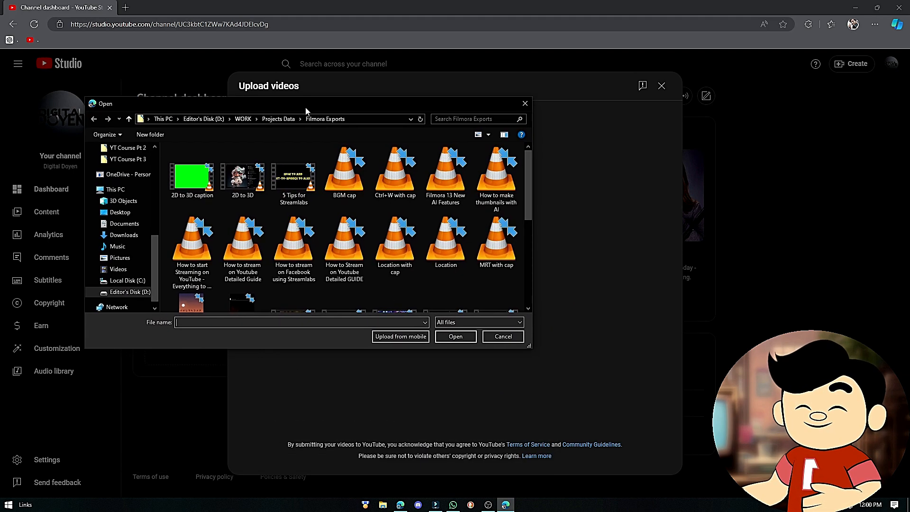
pyautogui.scroll(-5, 398, 291)
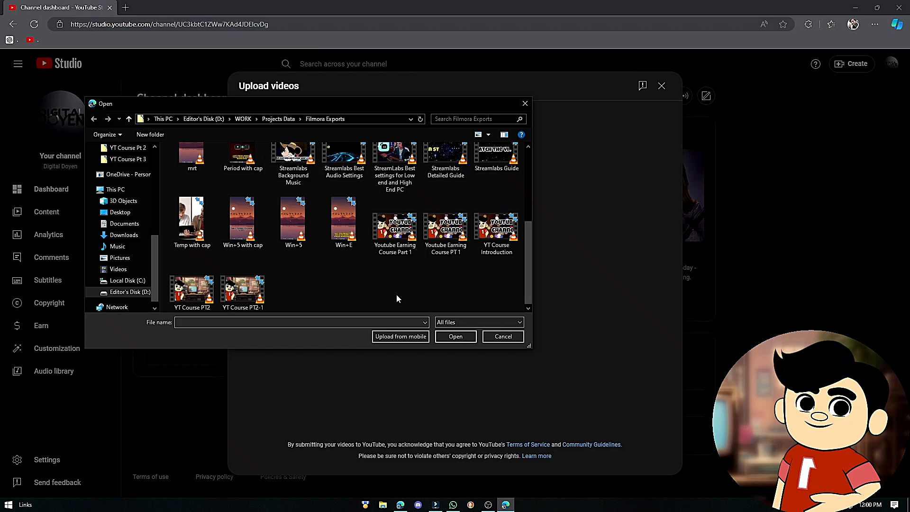
pyautogui.doubleClick(244, 292)
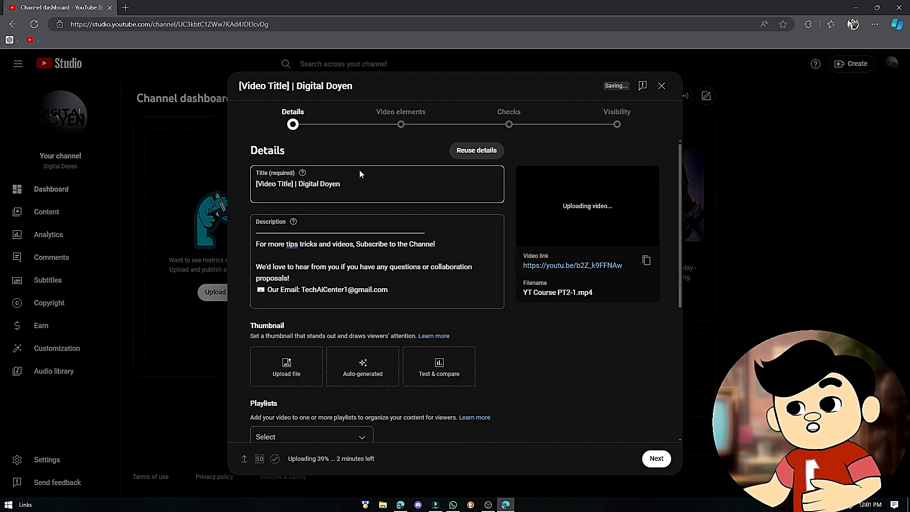
# Step: Replace the [Video Title] placeholder so the title reads "Youtube Earning Course | Digital Doyen"
pyautogui.moveTo(293, 184); pyautogui.dragTo(227, 191)
pyautogui.write('Yourut')
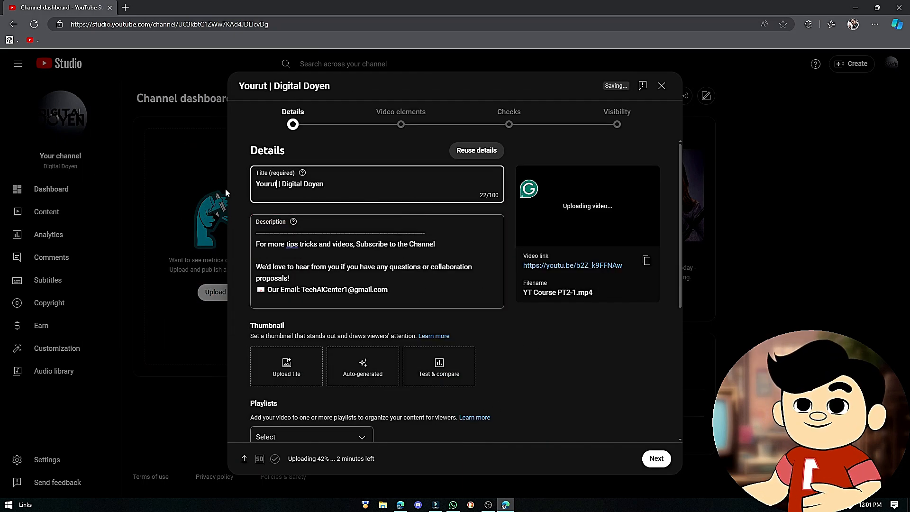
pyautogui.press('BackSpace')
pyautogui.press('BackSpace')
pyautogui.press('BackSpace')
pyautogui.write('t')
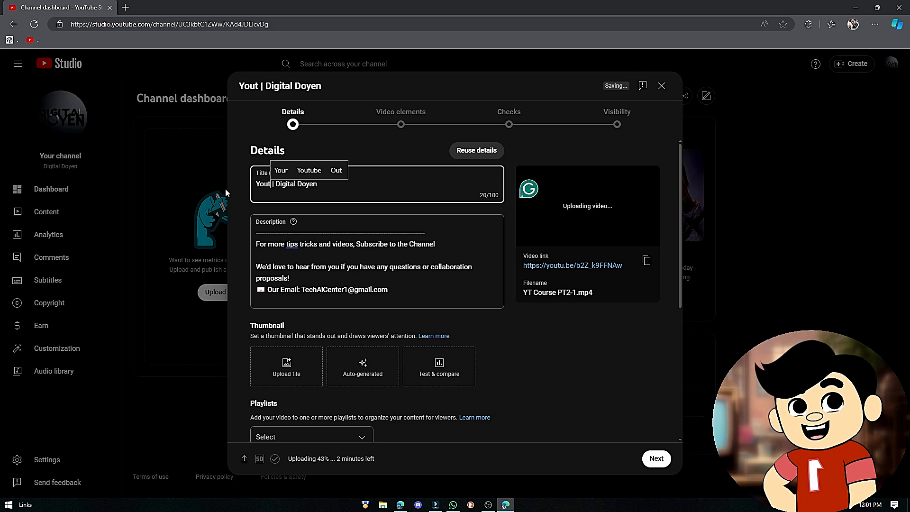
pyautogui.write('ube Earn')
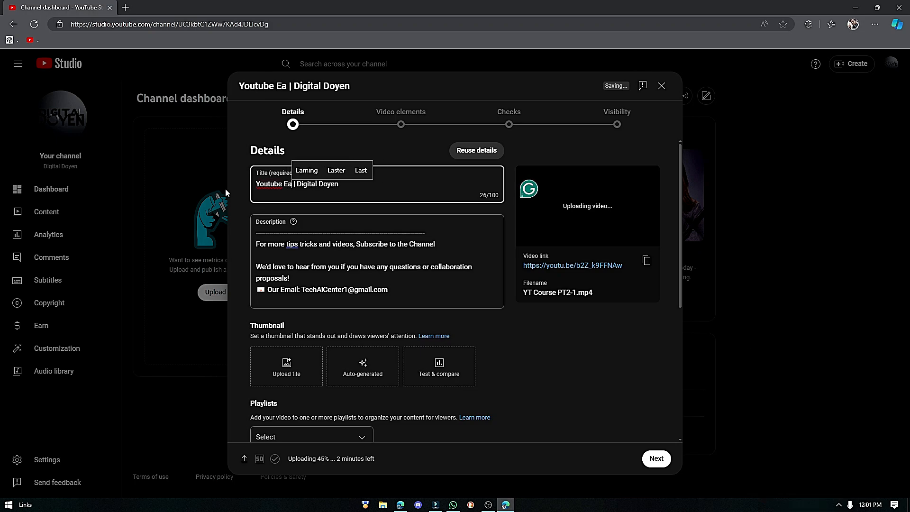
pyautogui.write('ing Cours')
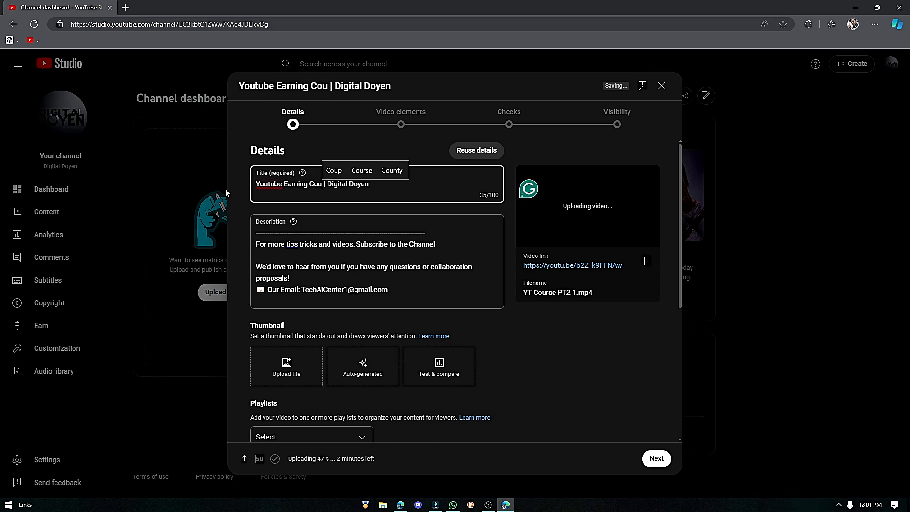
pyautogui.write('e')
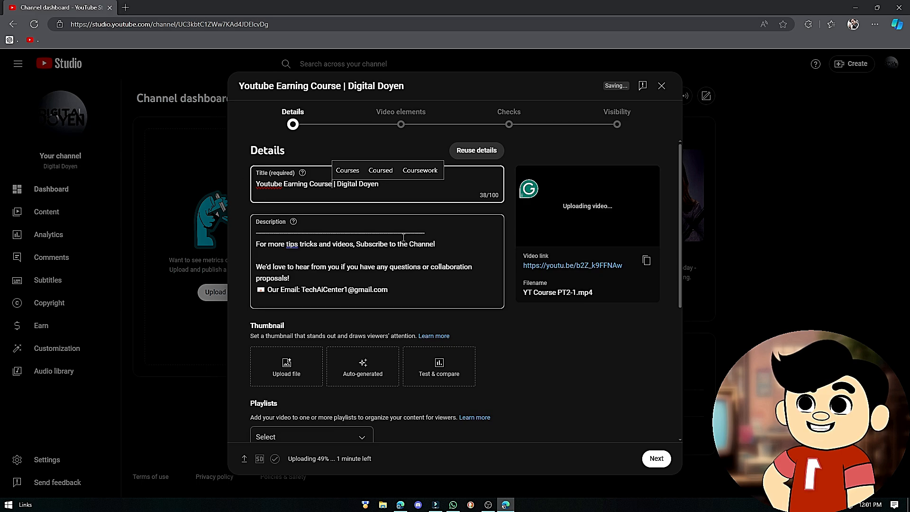
pyautogui.click(547, 370)
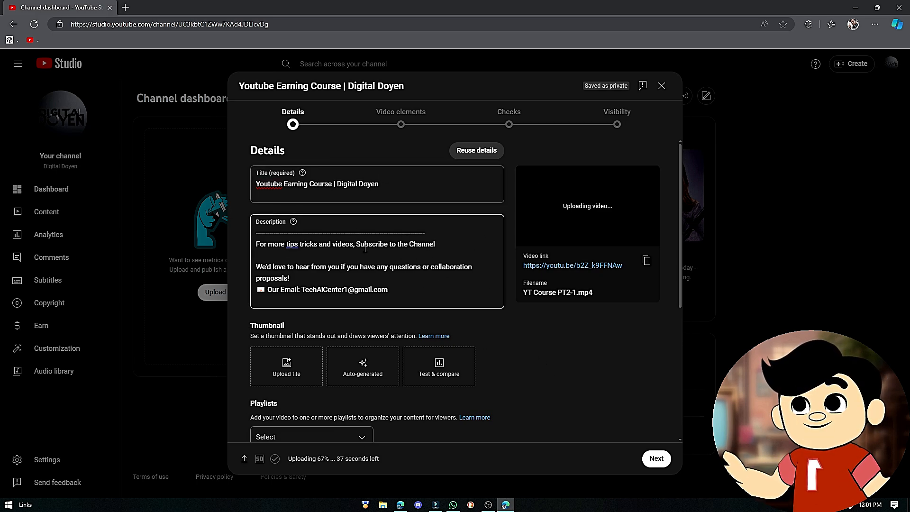
# Step: Start the description: "Hey guys! in this video today I'm gonna show you the method of starting earning from YouTube. This is the full course on YouTube earning"
pyautogui.click(289, 233)
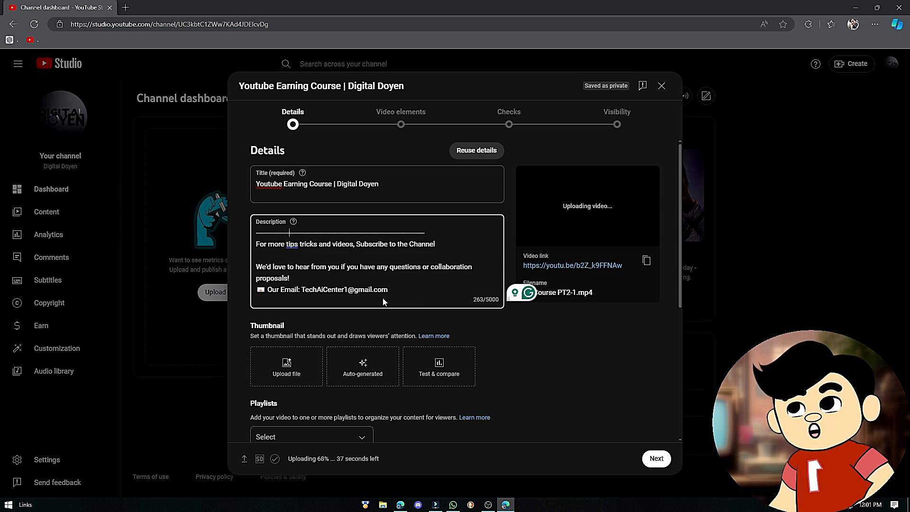
pyautogui.moveTo(388, 293); pyautogui.dragTo(254, 236)
pyautogui.click(307, 244)
pyautogui.click(255, 236)
pyautogui.press('Return')
pyautogui.press('Up')
pyautogui.write('Hey g')
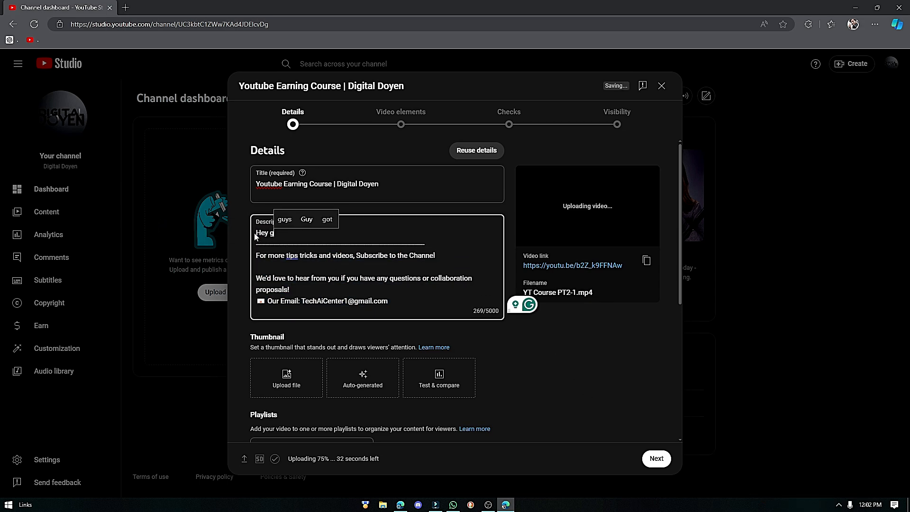
pyautogui.write("uys! in this video today i'm gonna show you the method of start earning from Yout")
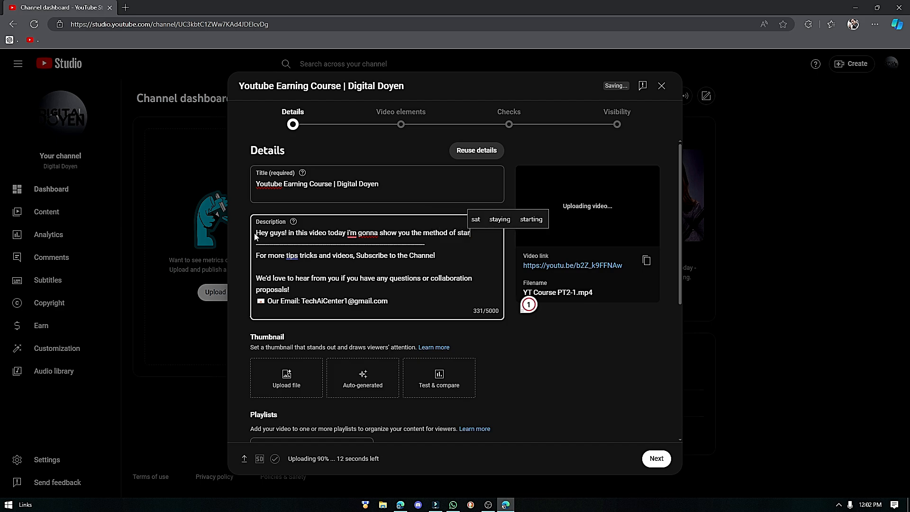
pyautogui.write('ube. This is the full course on YouTube earning')
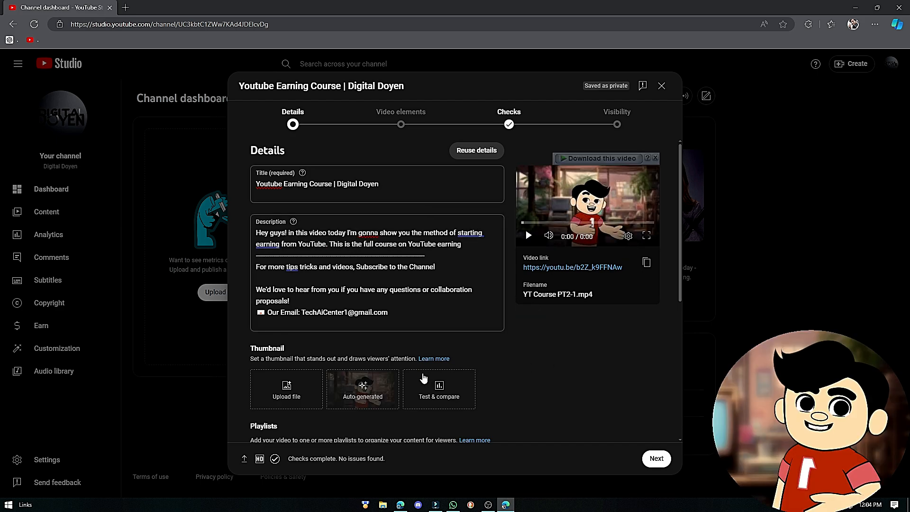
# Step: Compare the auto-generated thumbnails and apply the middle image as the video's thumbnail
pyautogui.click(358, 394)
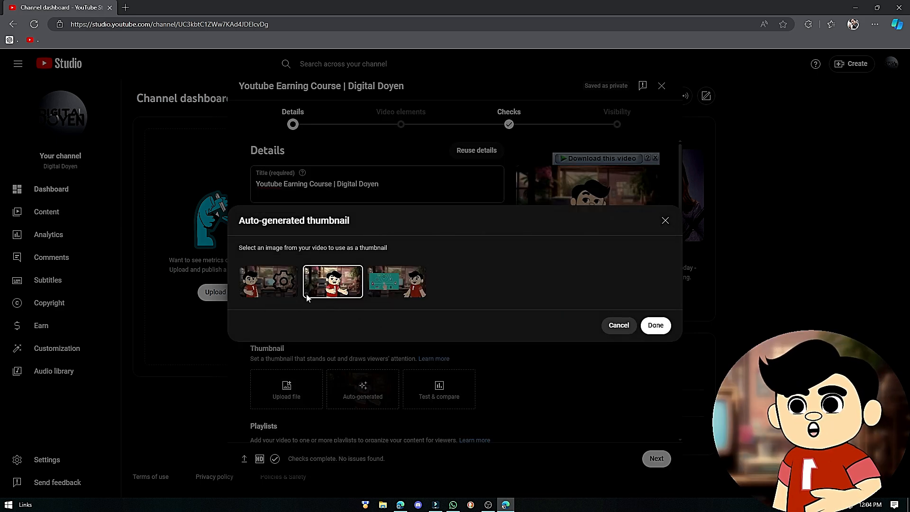
pyautogui.click(268, 287)
pyautogui.click(396, 282)
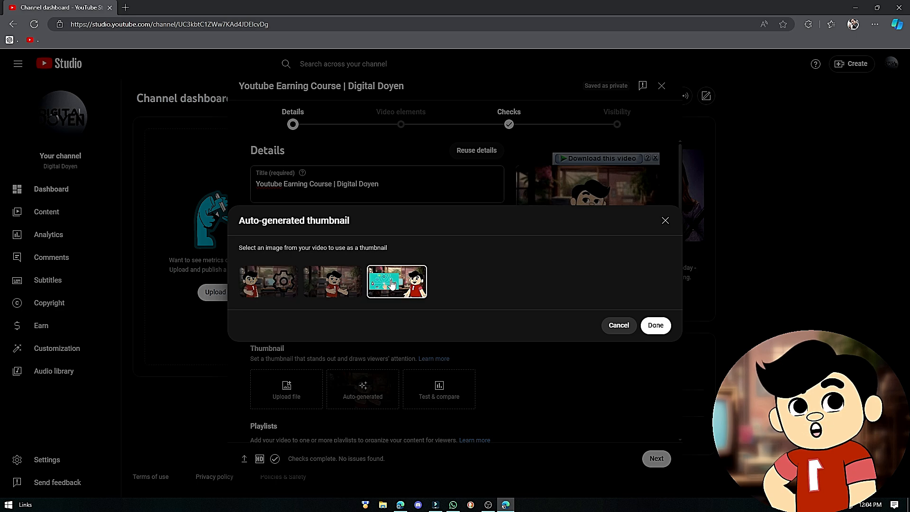
pyautogui.click(328, 281)
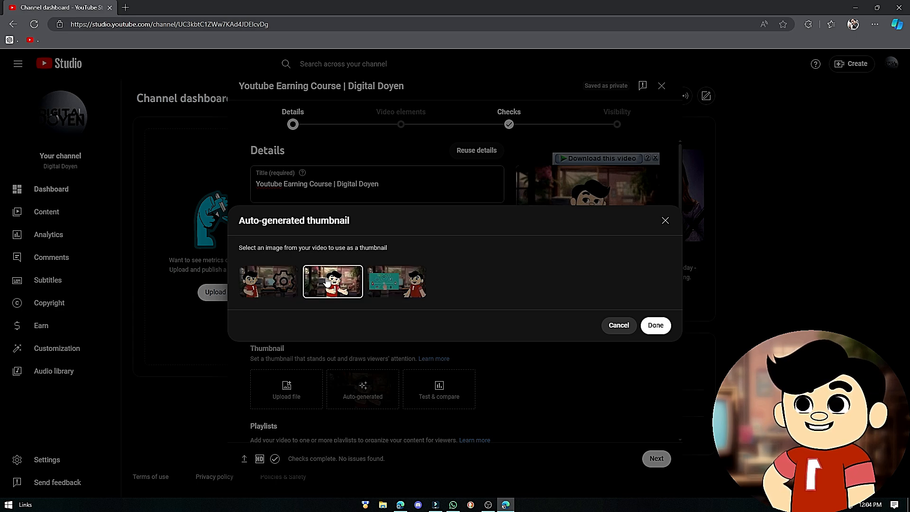
pyautogui.click(656, 325)
# Step: Upload the Thumb image from the YT Course Pt 1.1 folder as the video's custom thumbnail
pyautogui.scroll(-1, 508, 347)
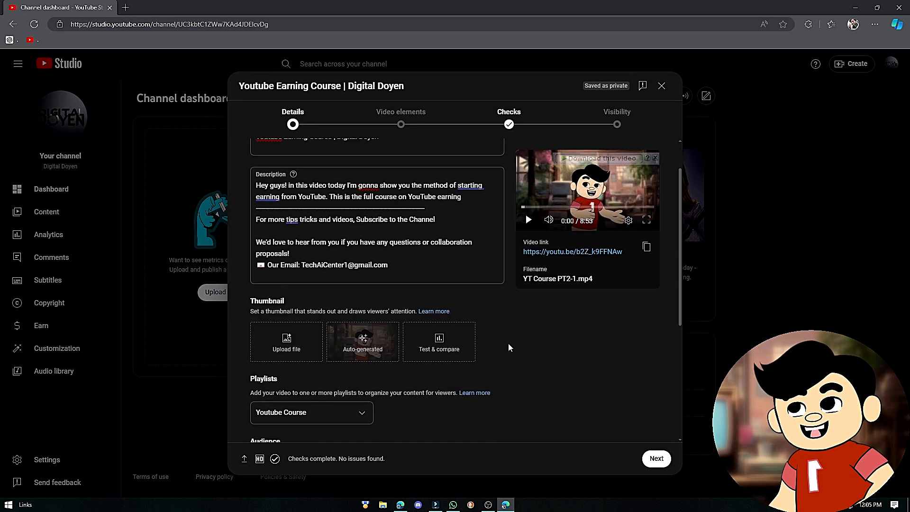
pyautogui.click(275, 348)
pyautogui.click(201, 172)
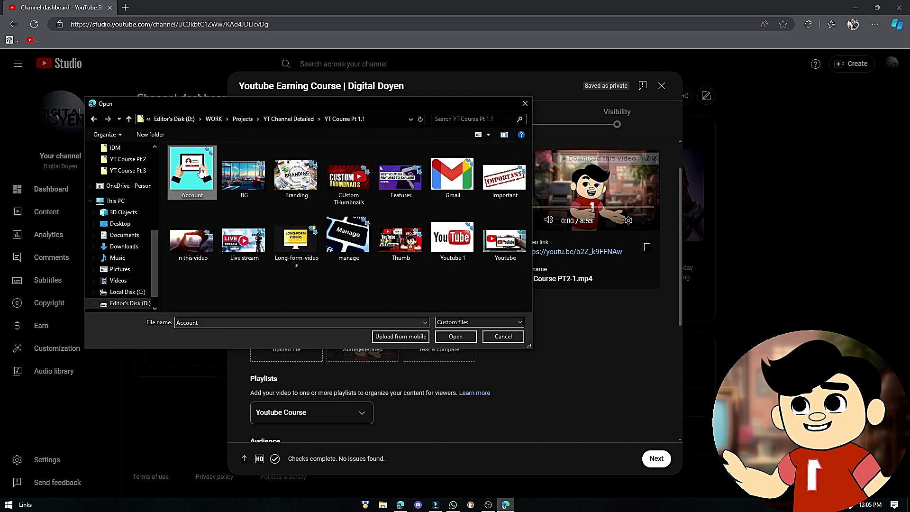
pyautogui.doubleClick(421, 260)
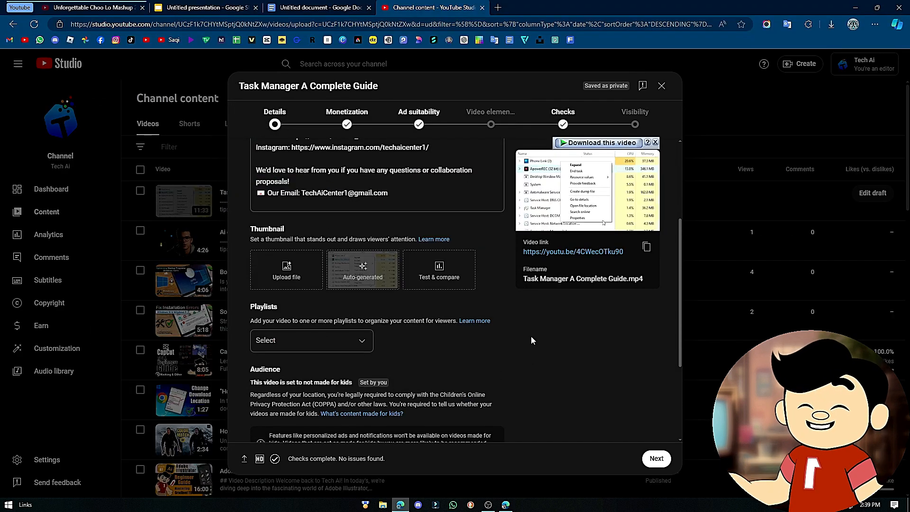
# Step: Open thumbnail Test & compare for the Task Manager A Complete Guide video and browse Editor's Disk (D:) for the first image
pyautogui.doubleClick(531, 337)
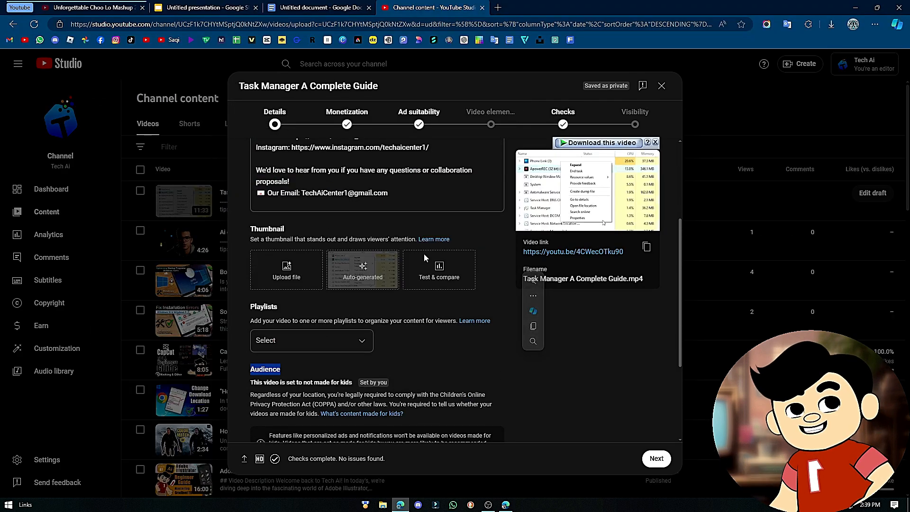
pyautogui.click(435, 276)
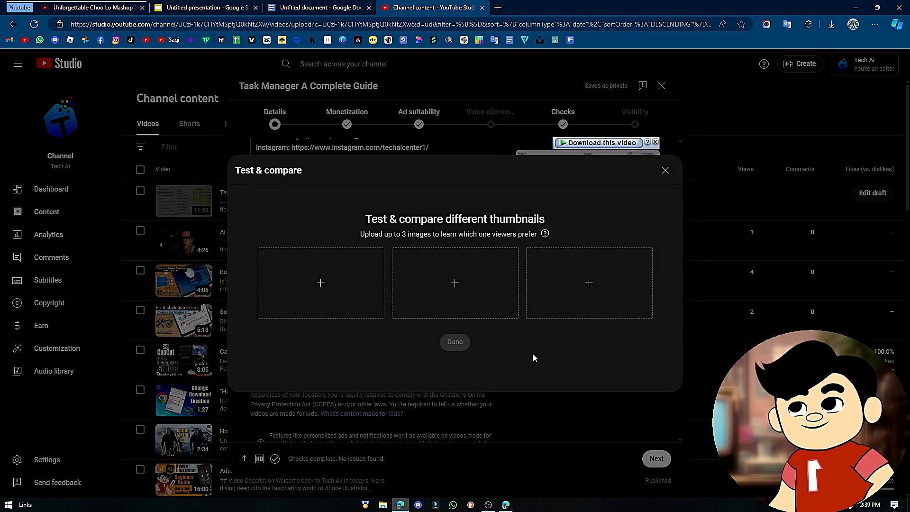
pyautogui.click(321, 283)
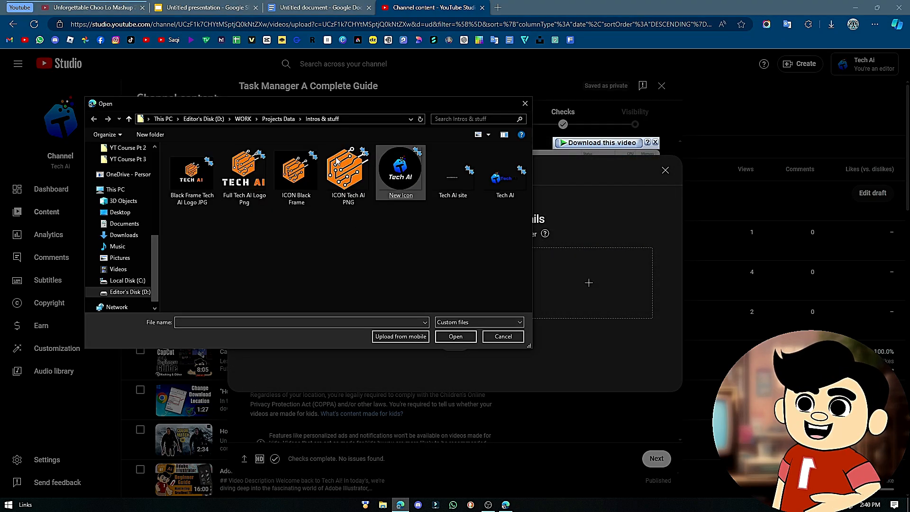
pyautogui.click(126, 280)
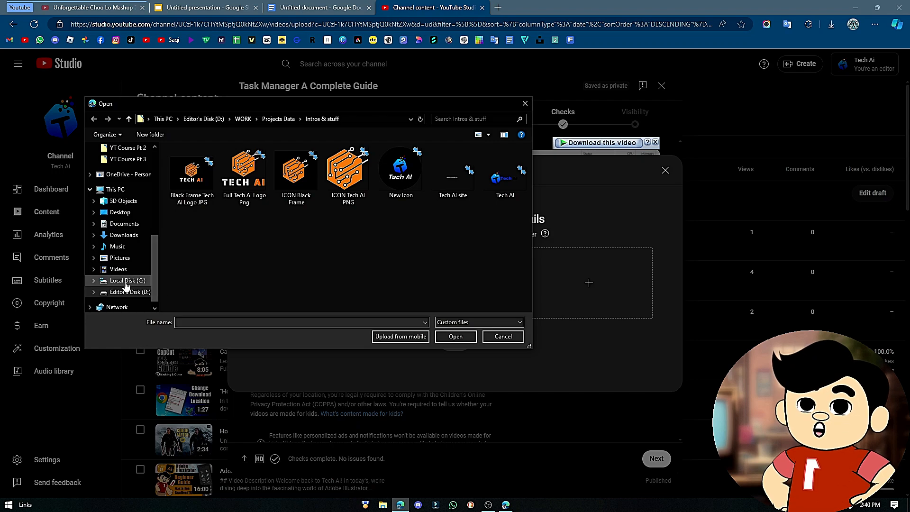
pyautogui.click(128, 292)
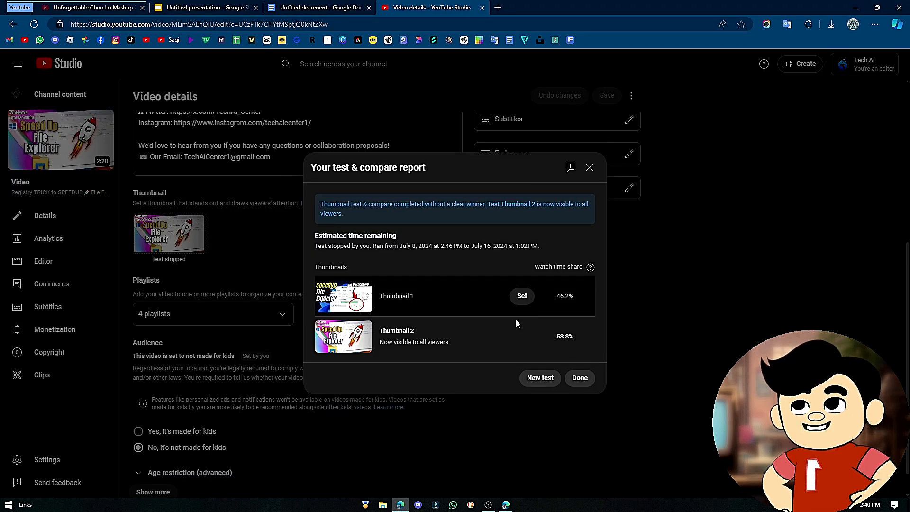
pyautogui.moveTo(379, 343); pyautogui.dragTo(492, 354)
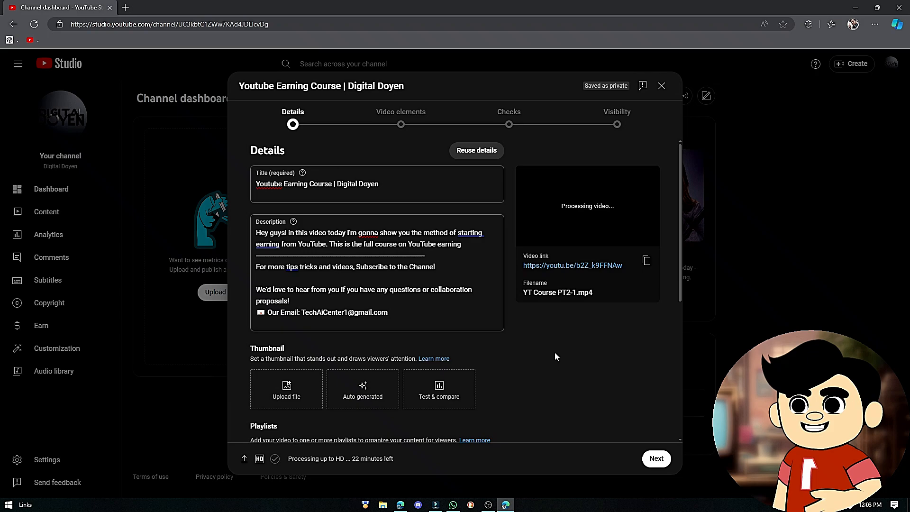
# Step: Open the playlist selection for the Youtube Earning Course video and choose to create a new playlist
pyautogui.scroll(-5, 554, 351)
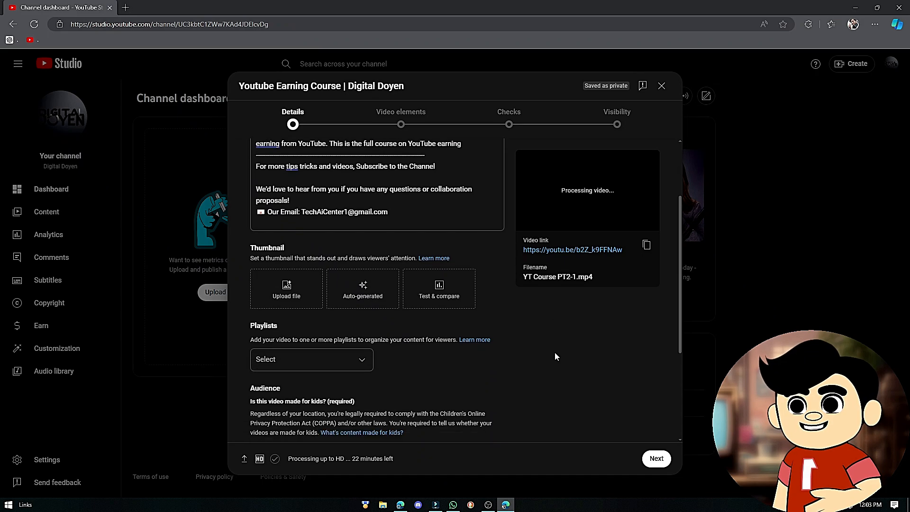
pyautogui.click(291, 320)
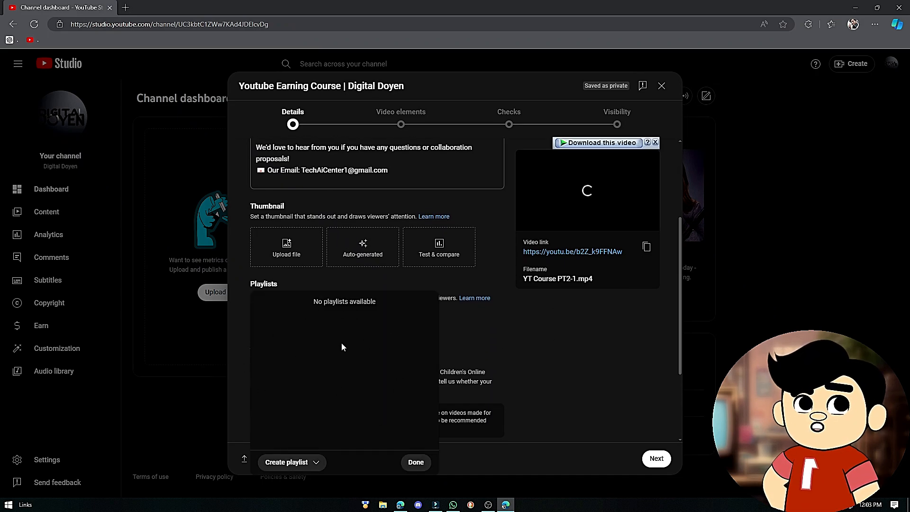
pyautogui.click(281, 462)
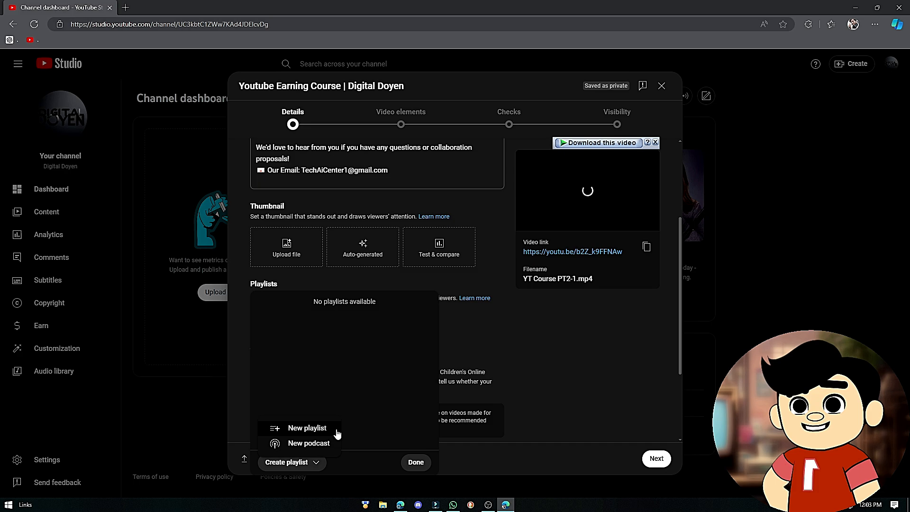
pyautogui.click(304, 428)
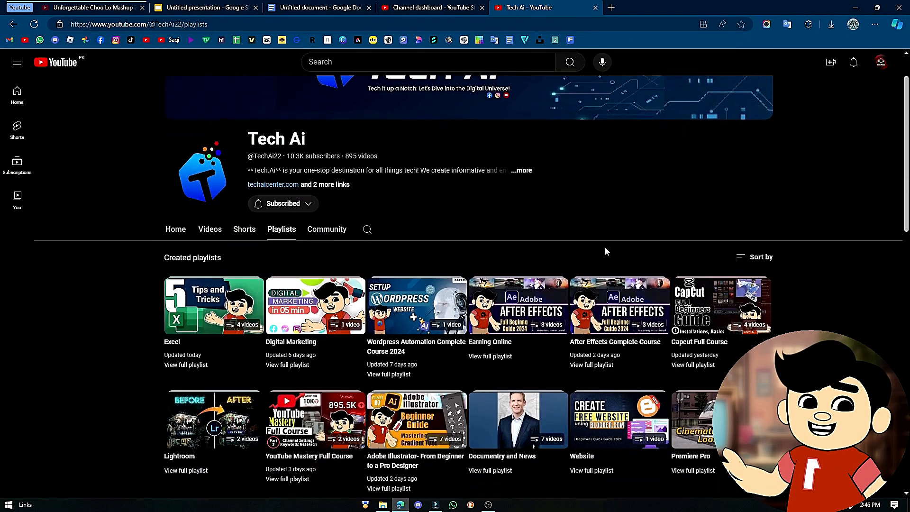
# Step: Look through the Tech Ai channel's created playlists and open the Filmora playlist
pyautogui.scroll(-2, 312, 293)
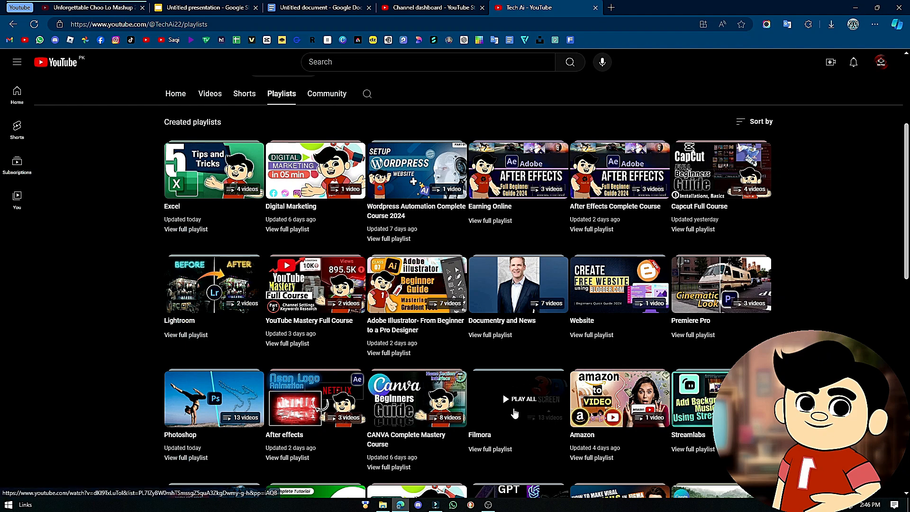
pyautogui.click(520, 400)
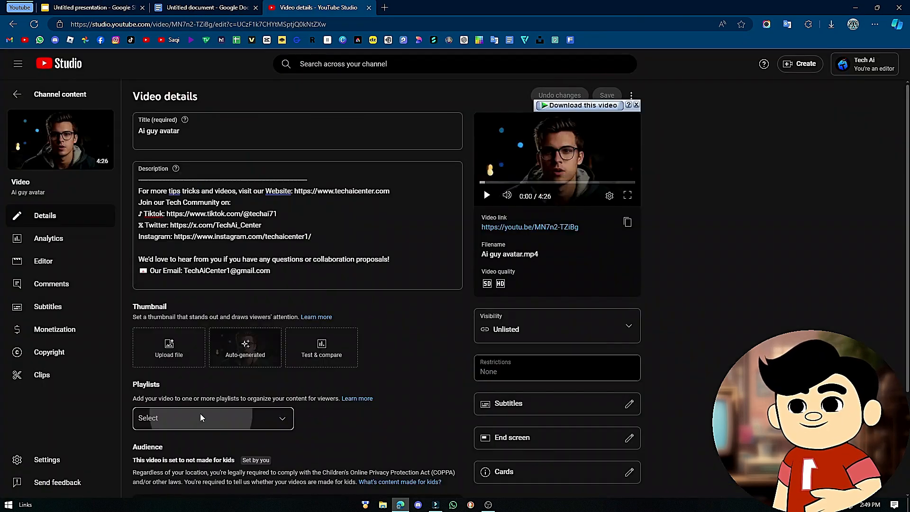
# Step: Select the Windows & Computers playlist for the Ai guy avatar video
pyautogui.click(200, 413)
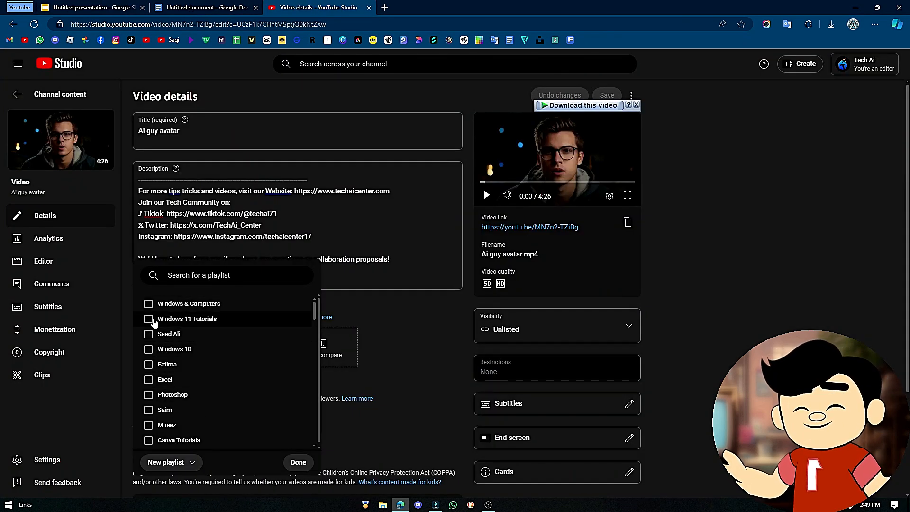
pyautogui.click(147, 304)
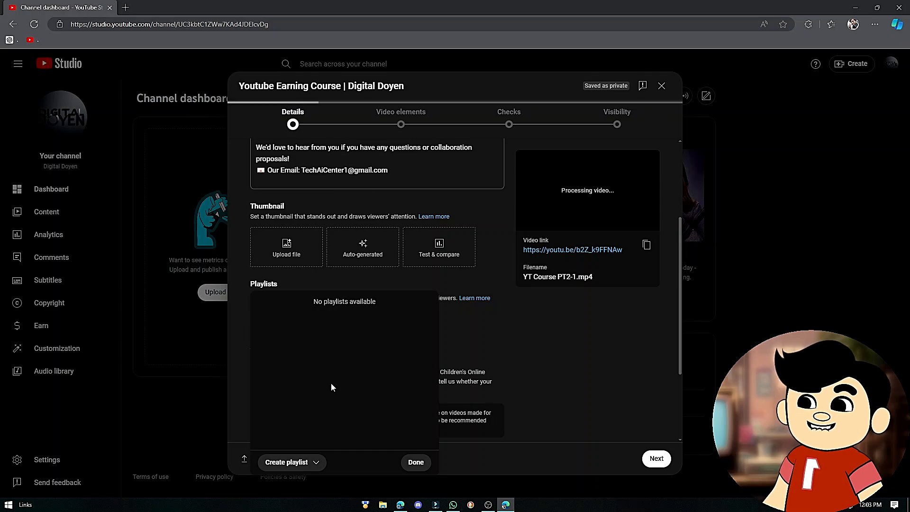
# Step: Create a new public playlist titled Youtube Course for the Youtube Earning Course video
pyautogui.click(283, 462)
pyautogui.click(307, 428)
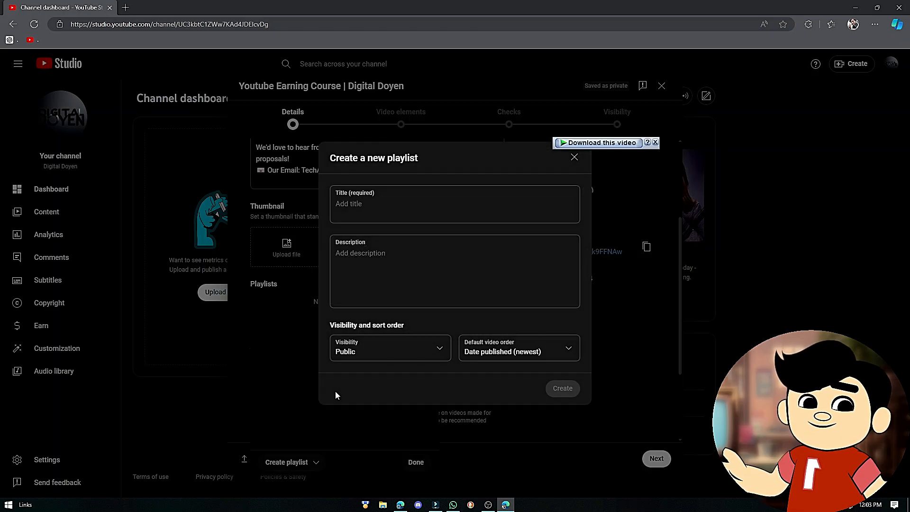
pyautogui.click(379, 200)
pyautogui.write('Youtube Course')
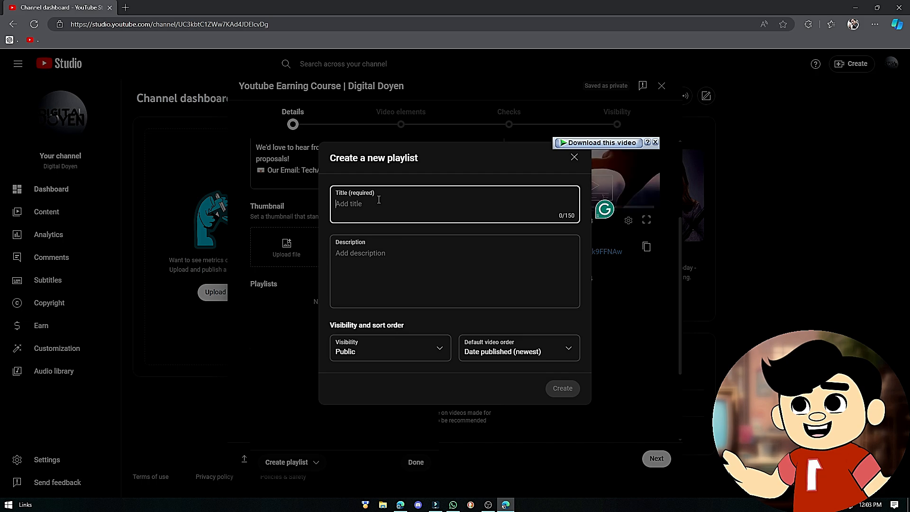
pyautogui.click(563, 388)
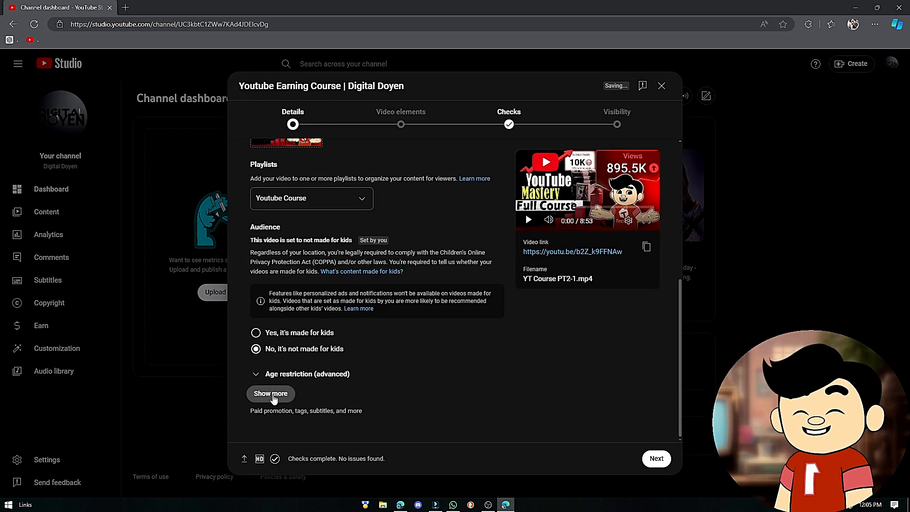
# Step: Show the additional video settings and mark the video as not made for kids
pyautogui.click(268, 393)
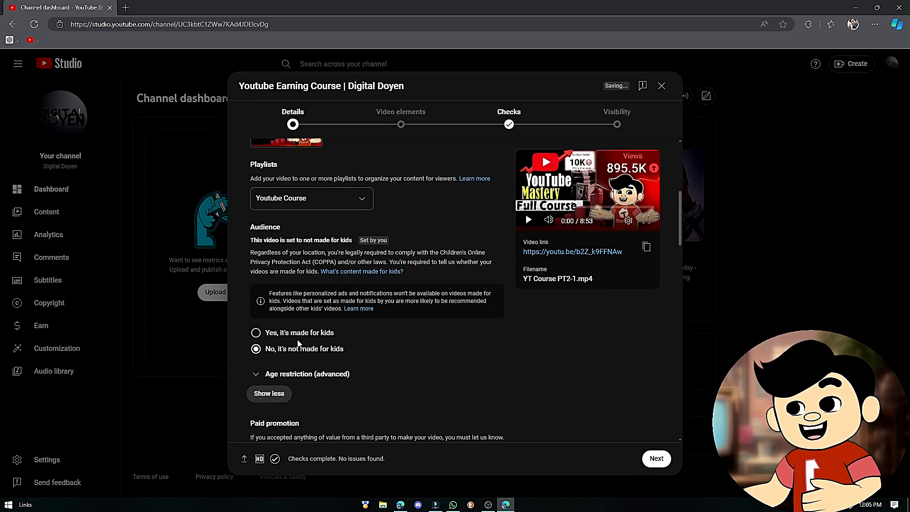
pyautogui.scroll(-2, 325, 366)
pyautogui.click(256, 237)
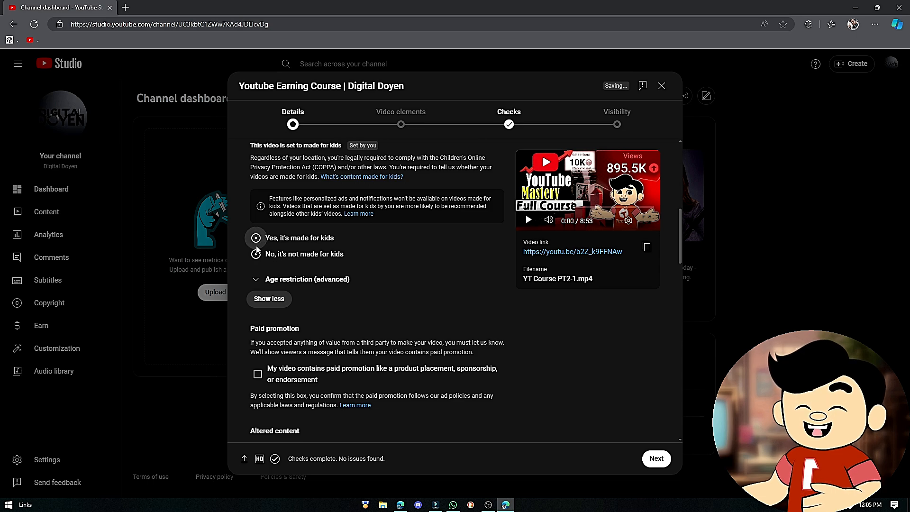
pyautogui.click(256, 254)
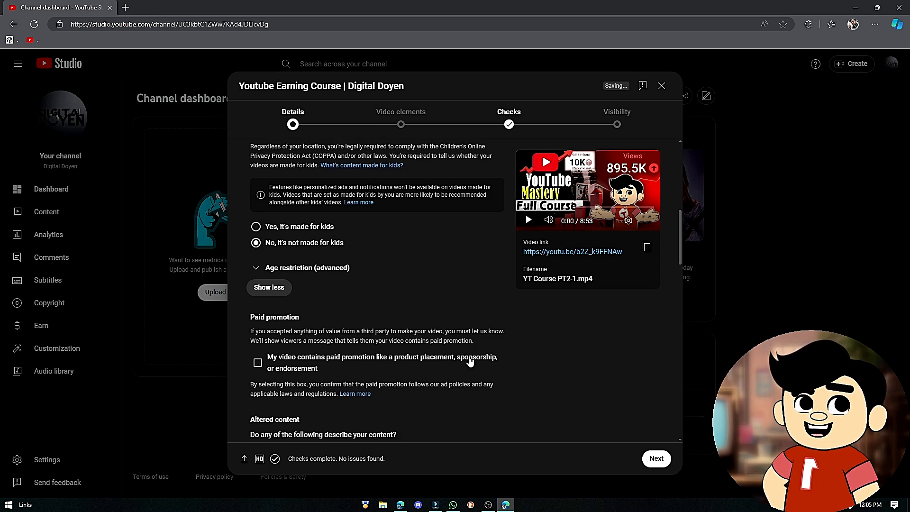
# Step: Leave the paid promotion declaration unchecked and answer No to the altered content question
pyautogui.scroll(-1, 542, 360)
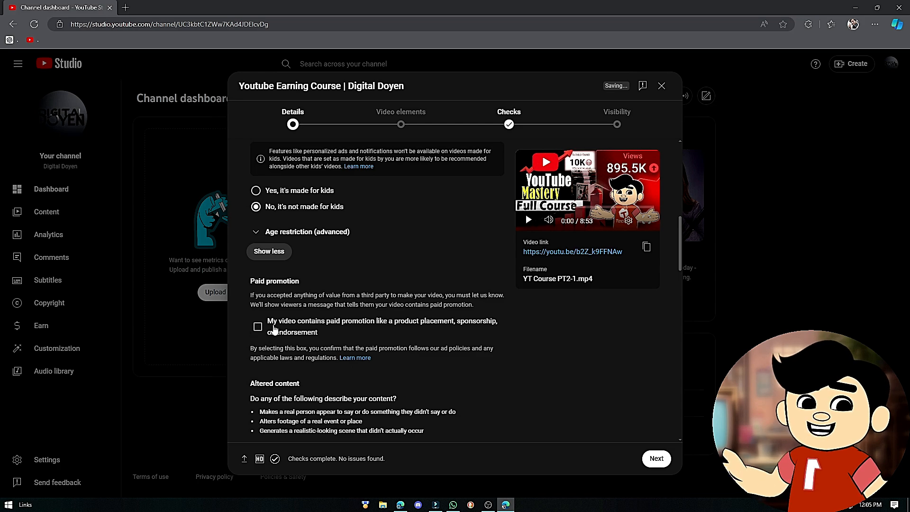
pyautogui.click(259, 327)
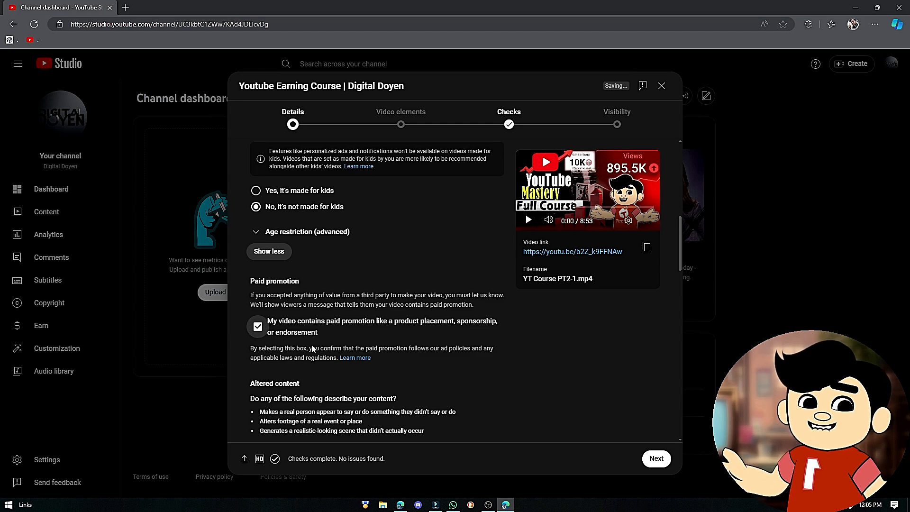
pyautogui.click(257, 327)
pyautogui.scroll(-2, 592, 398)
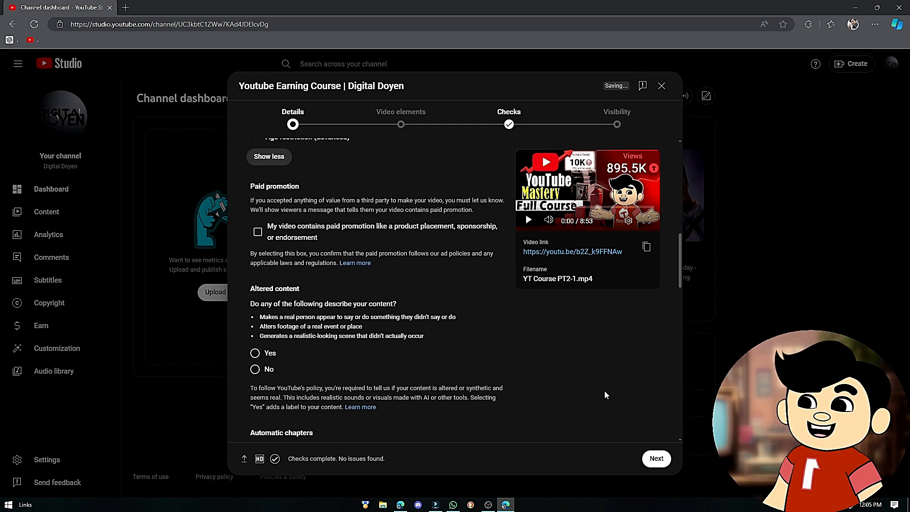
pyautogui.click(492, 336)
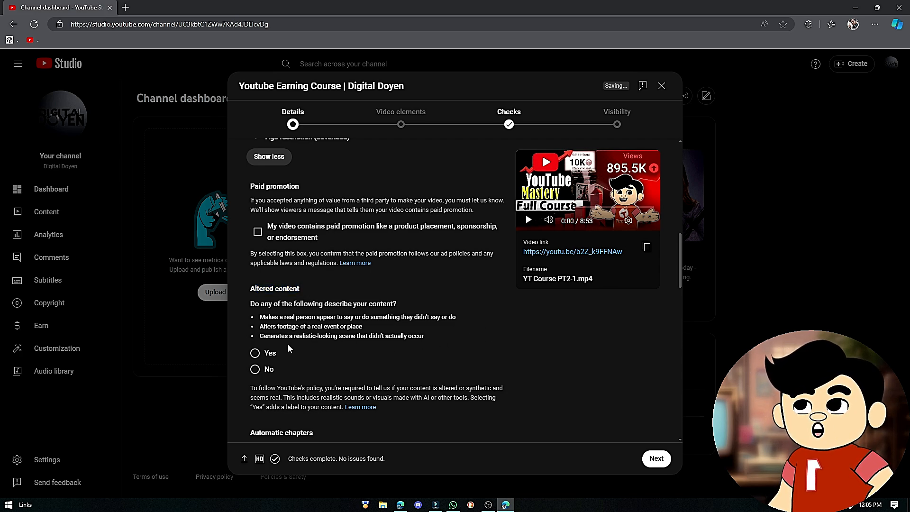
pyautogui.click(255, 368)
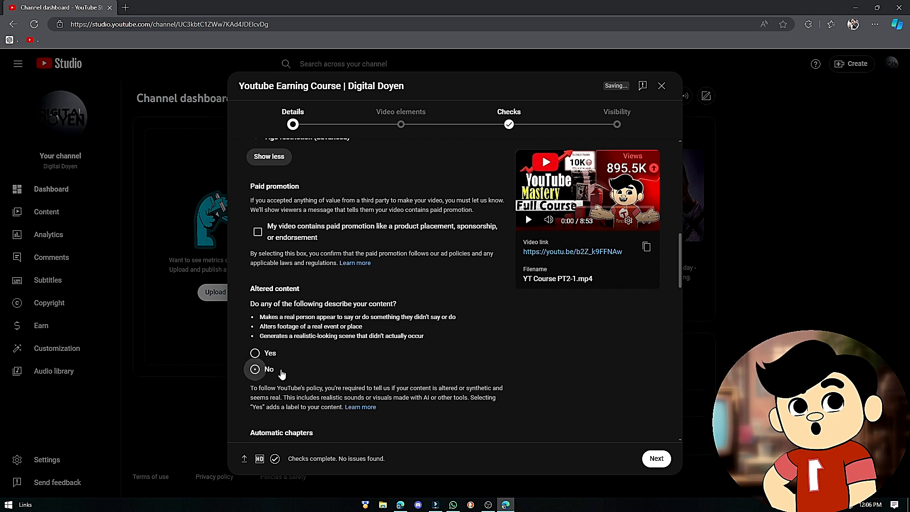
# Step: Keep the automatic chapters, places and concepts options allowed and clear all of the video's tags
pyautogui.scroll(-3, 255, 368)
pyautogui.click(258, 330)
pyautogui.click(257, 331)
pyautogui.scroll(-4, 258, 341)
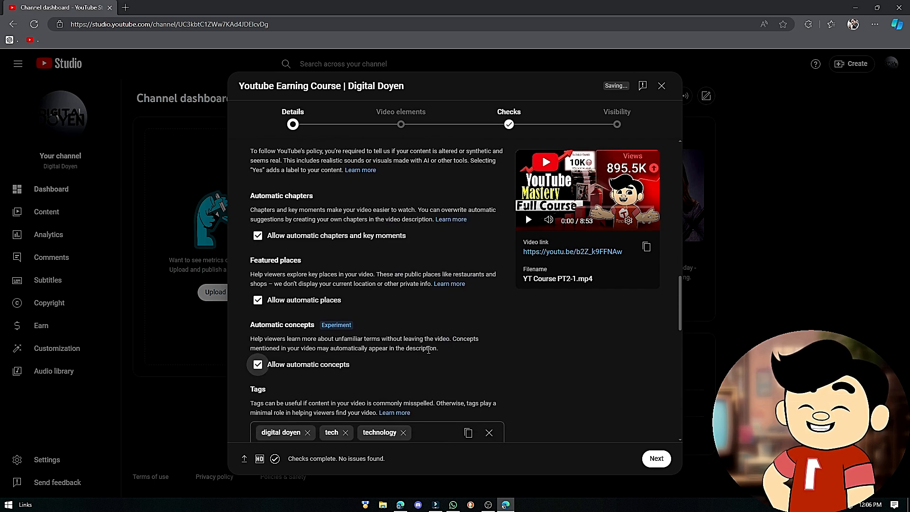
pyautogui.click(376, 358)
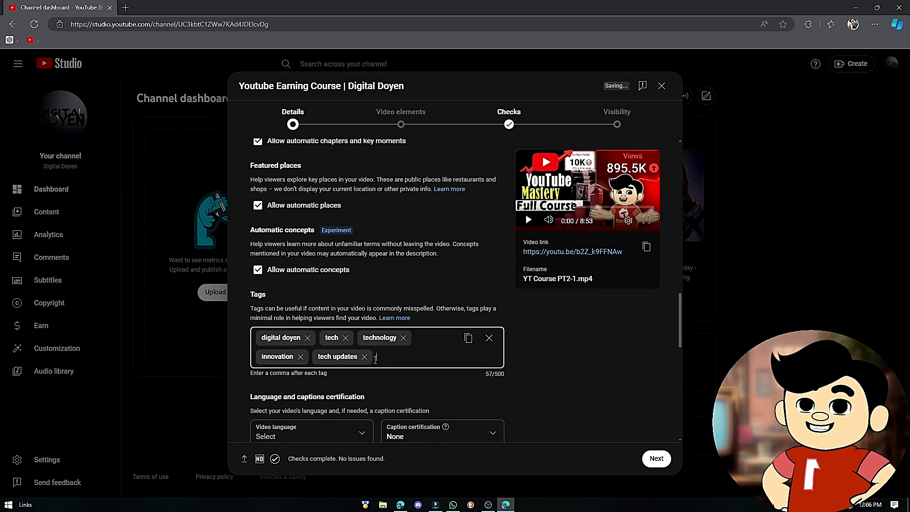
pyautogui.click(488, 338)
# Step: Set the video's category to Gaming and choose Roblox 2006 as the game title
pyautogui.scroll(-8, 268, 310)
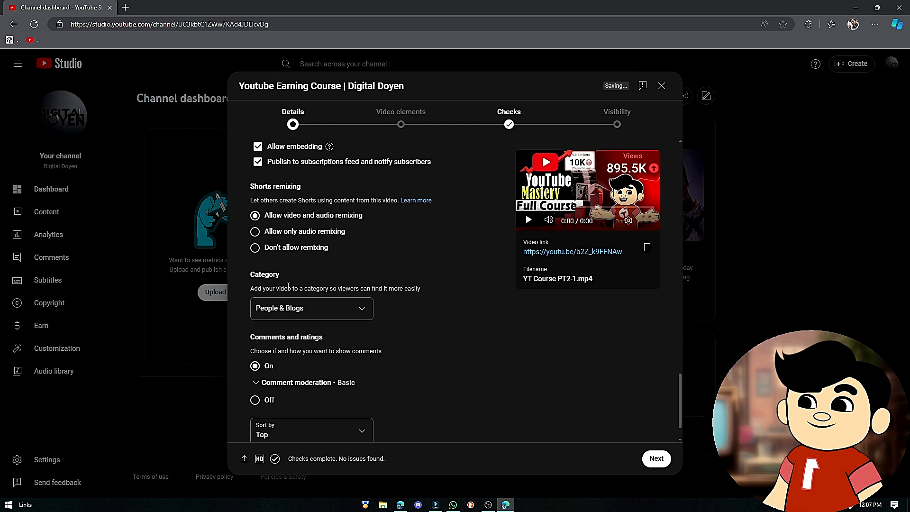
pyautogui.click(268, 310)
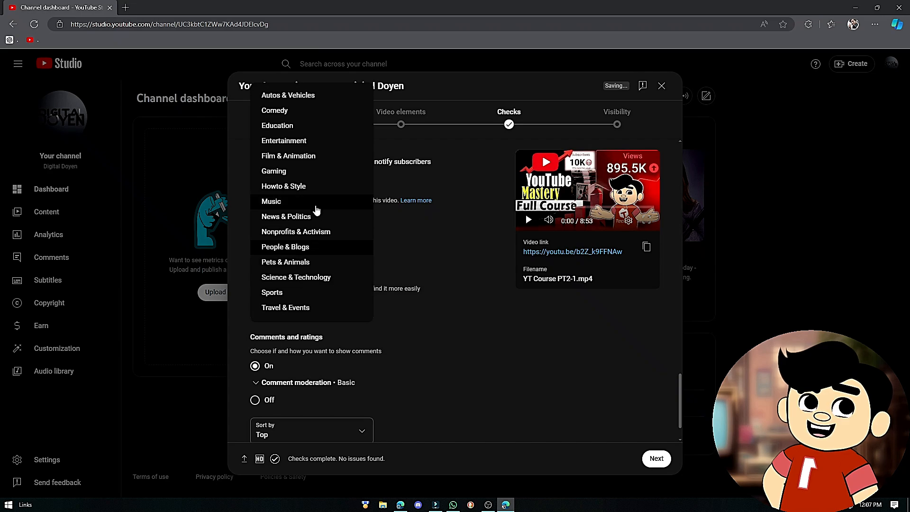
pyautogui.click(291, 172)
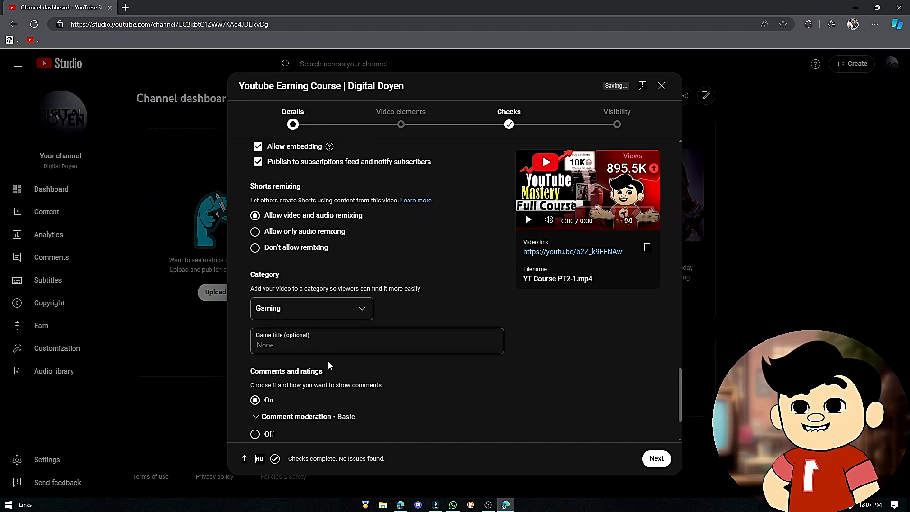
pyautogui.click(305, 343)
pyautogui.write('Roblo')
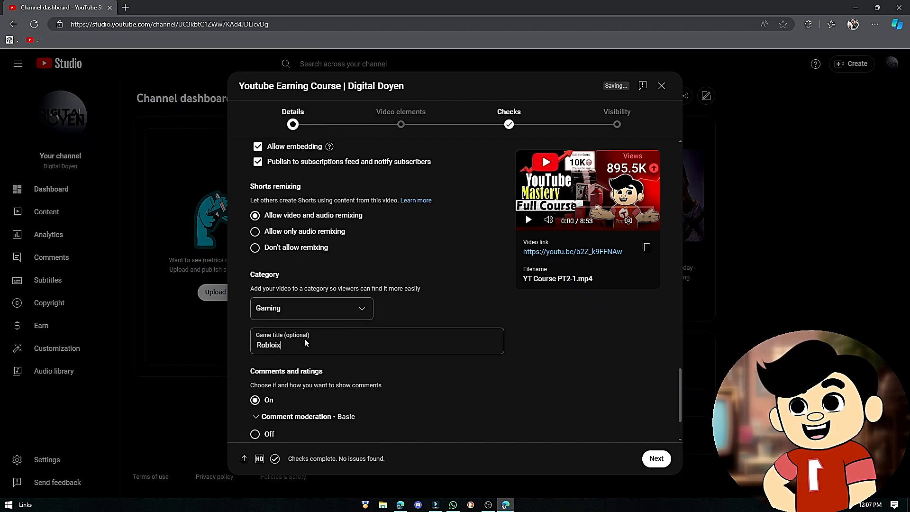
pyautogui.write('x')
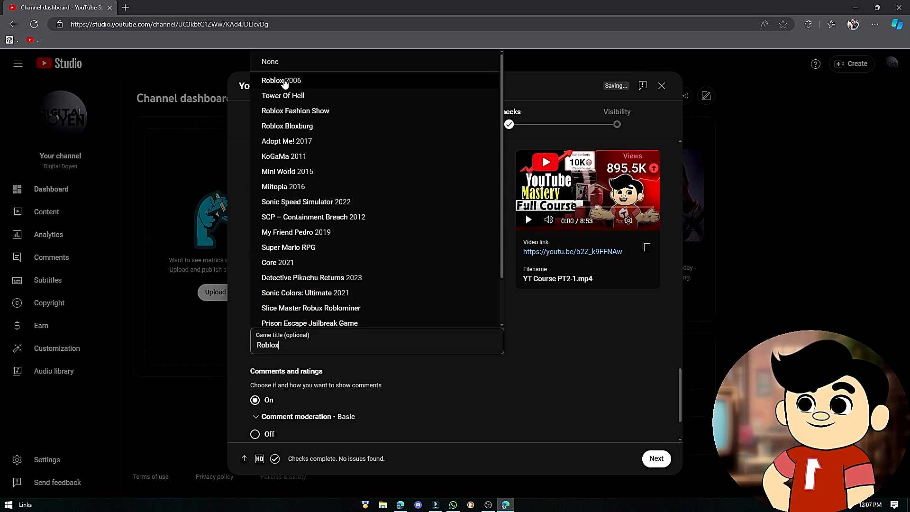
pyautogui.click(284, 85)
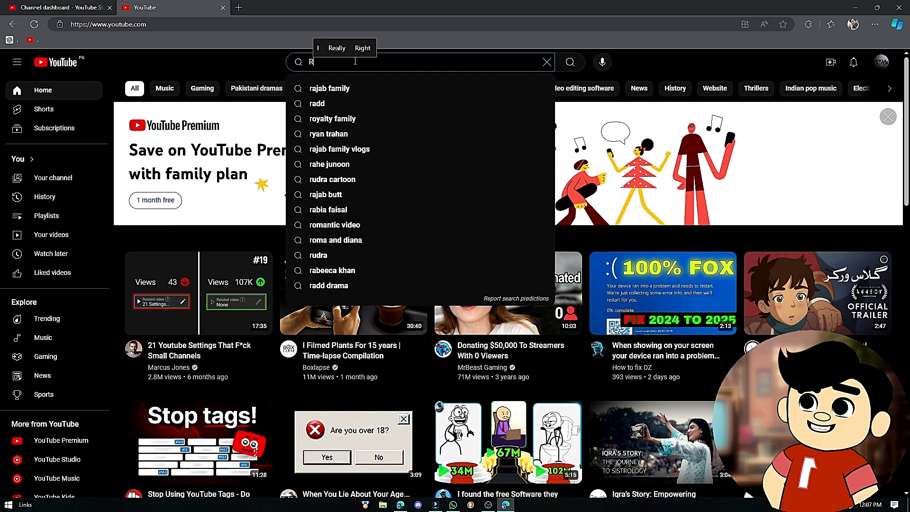
# Step: Search YouTube for Roblox and look through the resulting videos
pyautogui.press('Return')
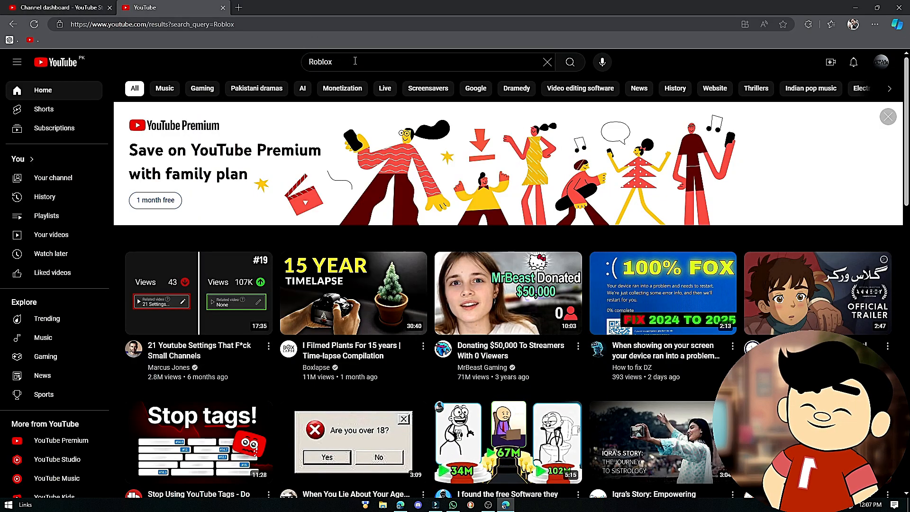
pyautogui.scroll(-5, 185, 273)
pyautogui.scroll(-5, 185, 274)
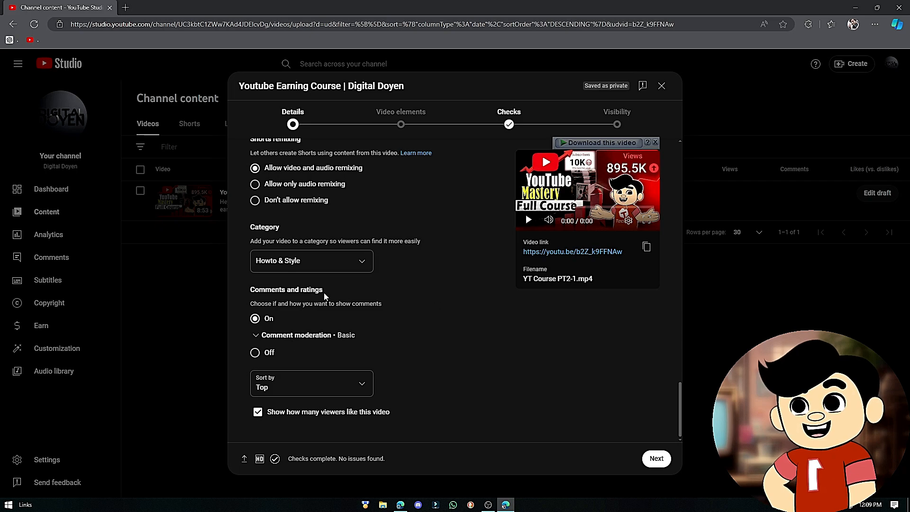
# Step: Set the comment moderation level of the Youtube Earning Course video to Strict, keeping comments on
pyautogui.moveTo(283, 291); pyautogui.dragTo(326, 291)
pyautogui.click(447, 311)
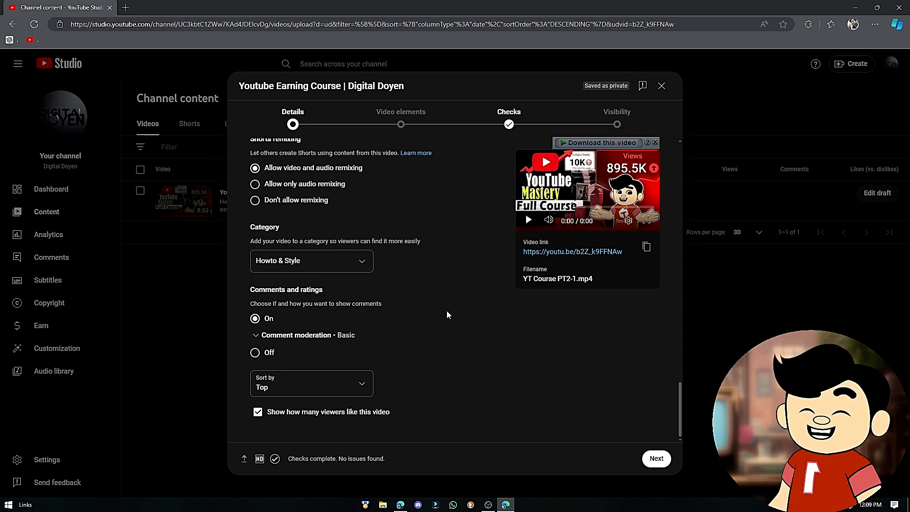
pyautogui.click(289, 335)
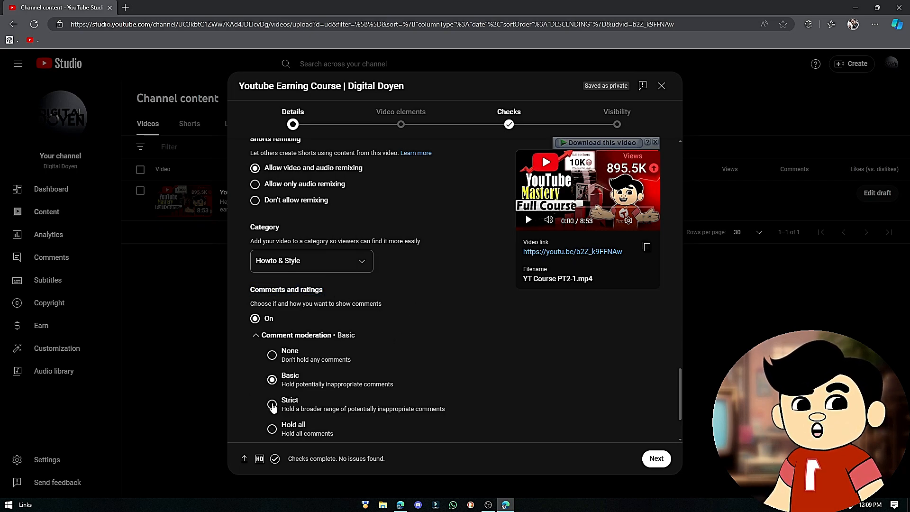
pyautogui.click(272, 404)
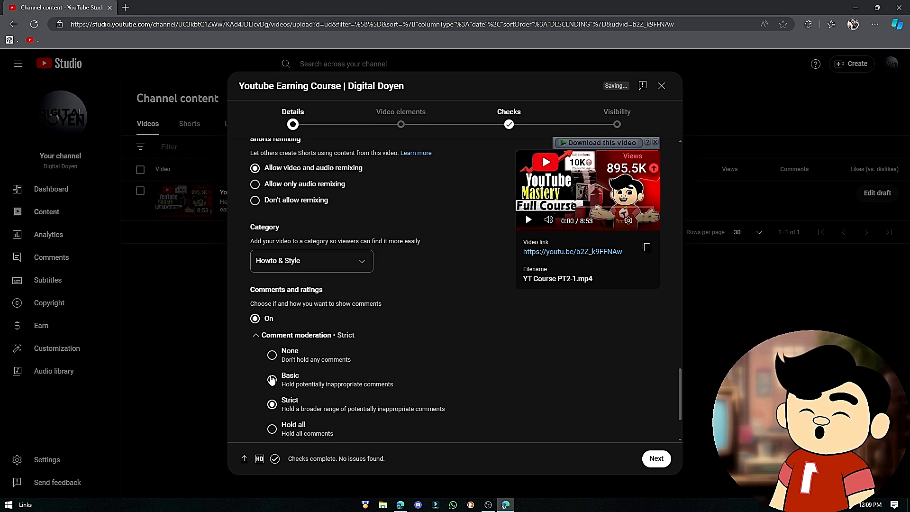
pyautogui.click(272, 379)
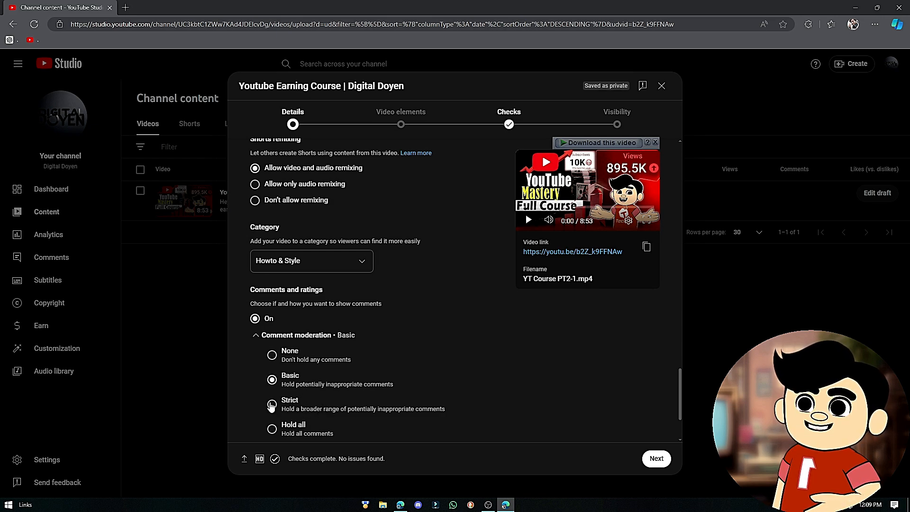
pyautogui.click(271, 404)
pyautogui.click(272, 378)
pyautogui.click(272, 405)
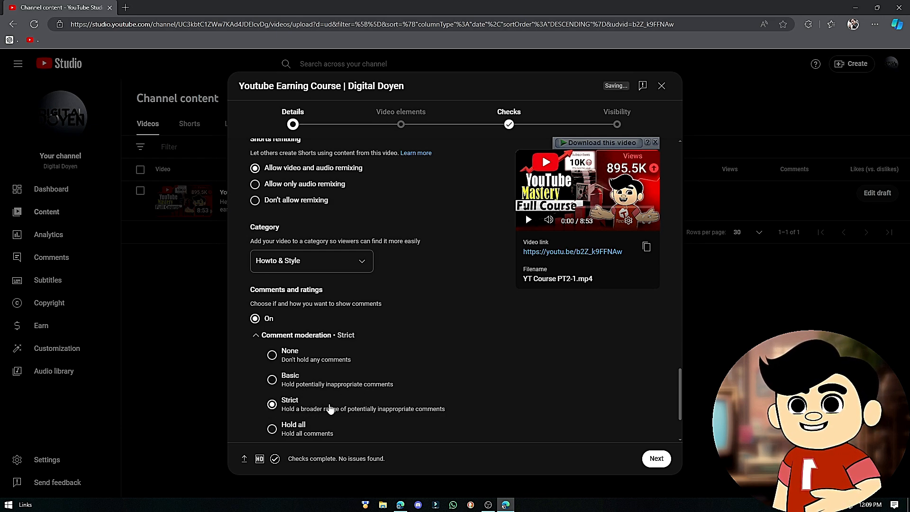
pyautogui.scroll(-1, 408, 393)
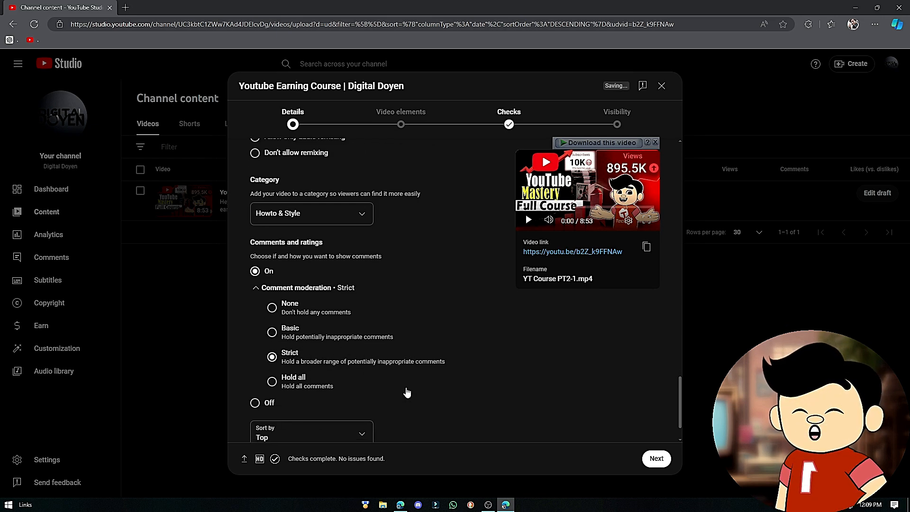
pyautogui.click(273, 289)
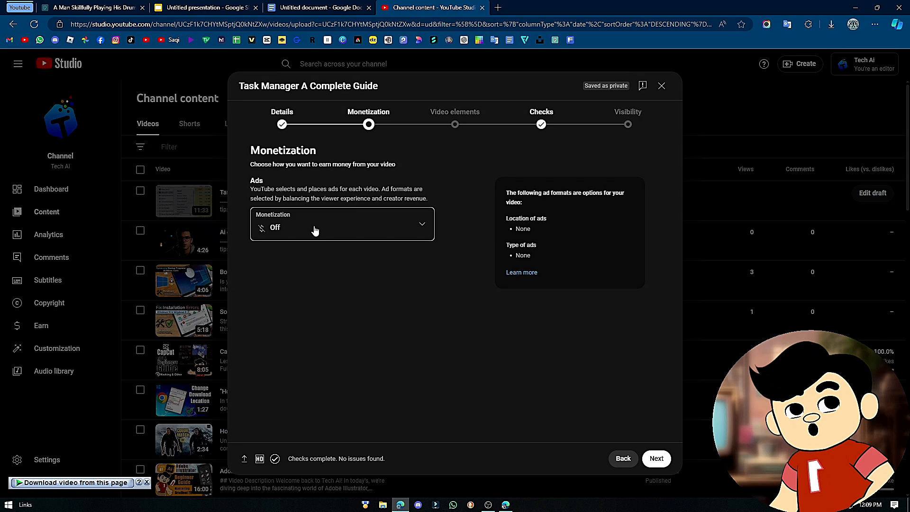
# Step: Turn on ad monetization for the Task Manager A Complete Guide video
pyautogui.click(316, 229)
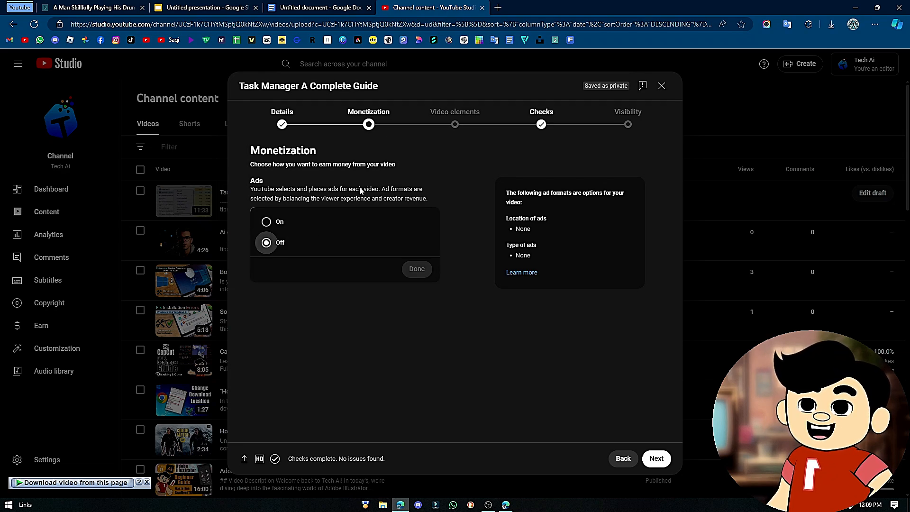
pyautogui.click(267, 222)
pyautogui.click(417, 269)
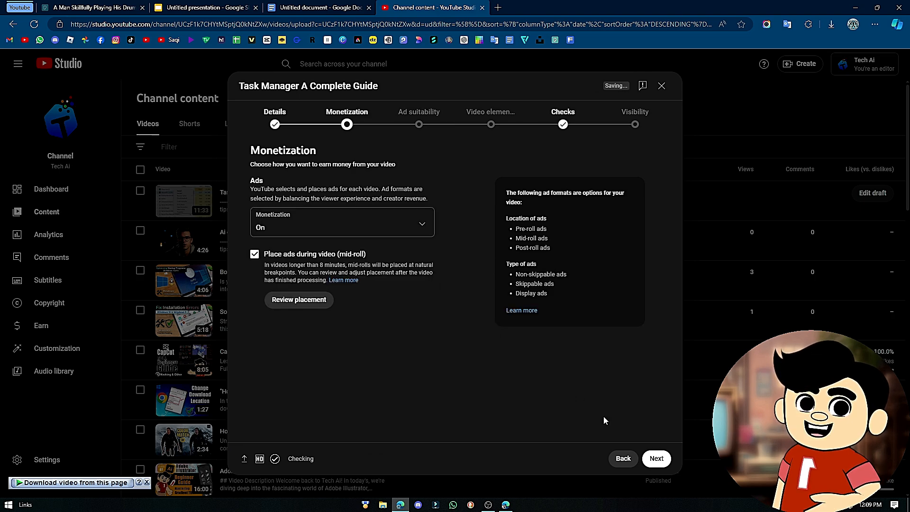
# Step: Rate the Task Manager video's ad suitability as None of the above and submit the rating
pyautogui.click(656, 459)
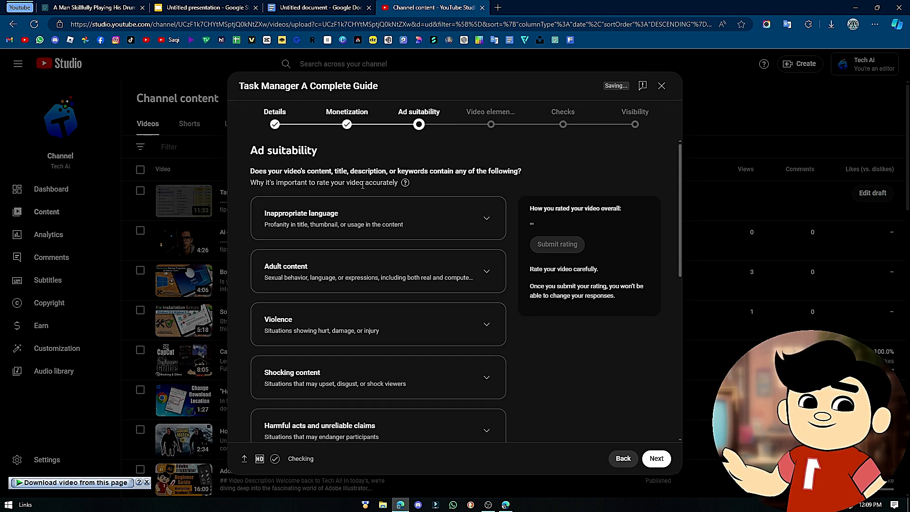
pyautogui.scroll(-7, 363, 185)
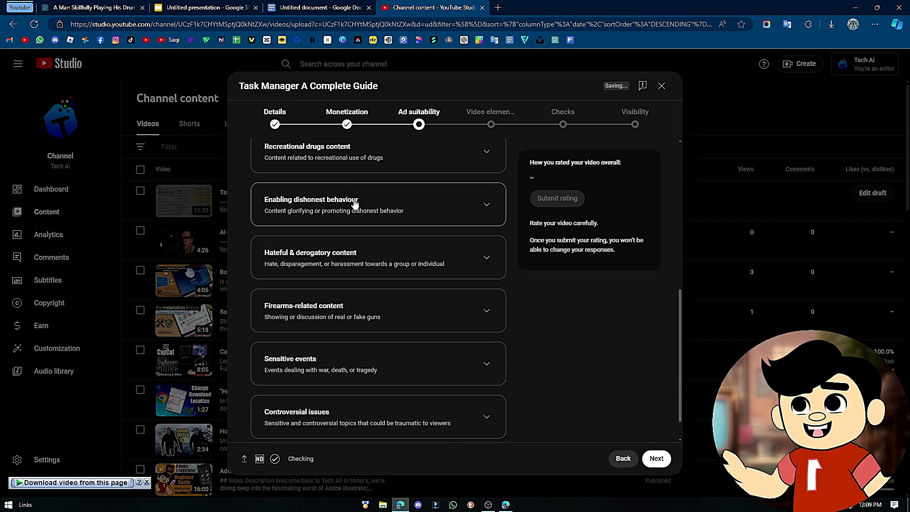
pyautogui.scroll(-1, 354, 204)
pyautogui.click(258, 423)
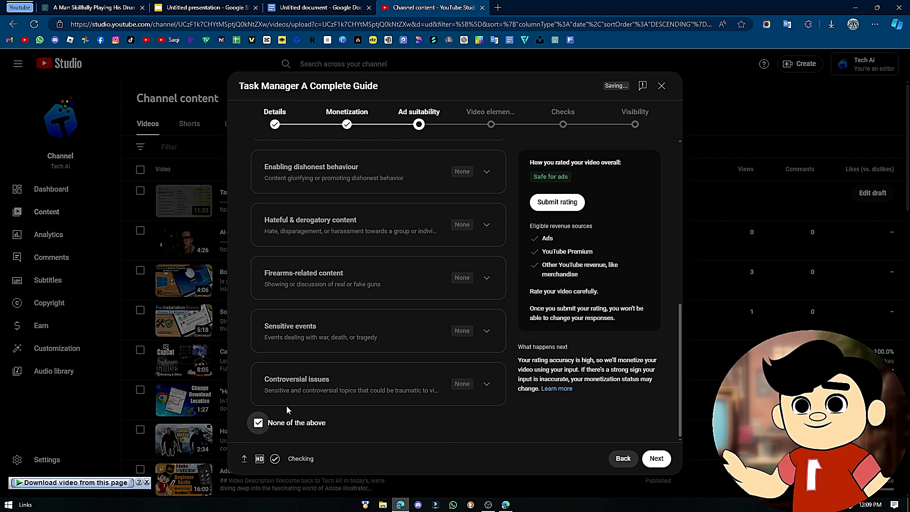
pyautogui.click(543, 201)
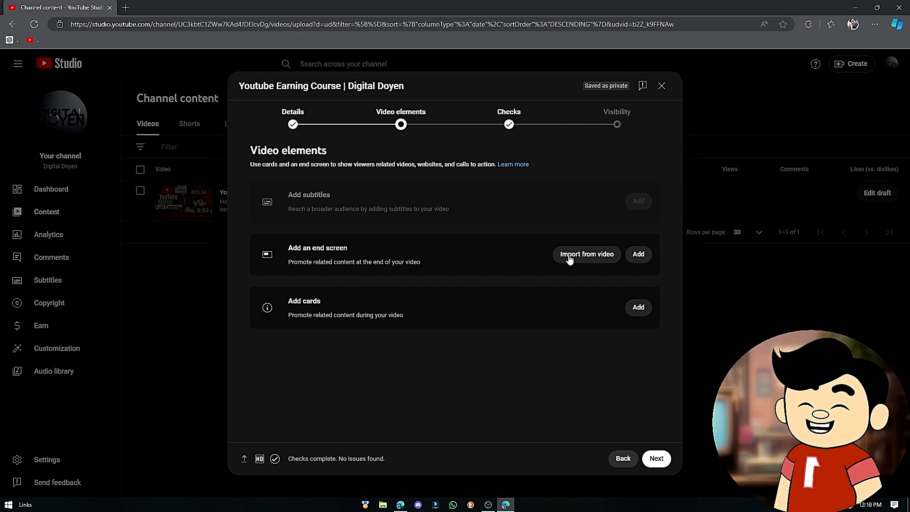
pyautogui.moveTo(284, 248); pyautogui.dragTo(360, 255)
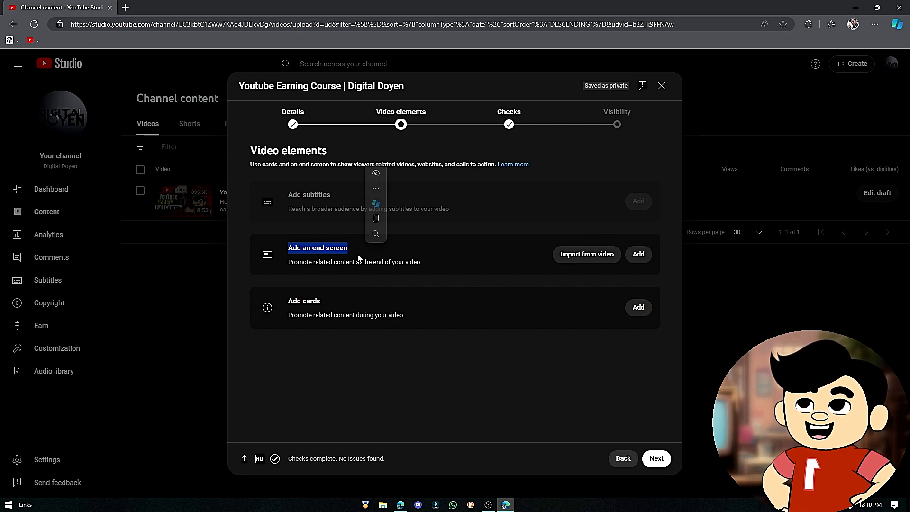
# Step: Advance the Youtube Earning Course upload past the video elements stage and review its copyright check and the accompanying reminder
pyautogui.moveTo(288, 302); pyautogui.dragTo(333, 308)
pyautogui.click(656, 458)
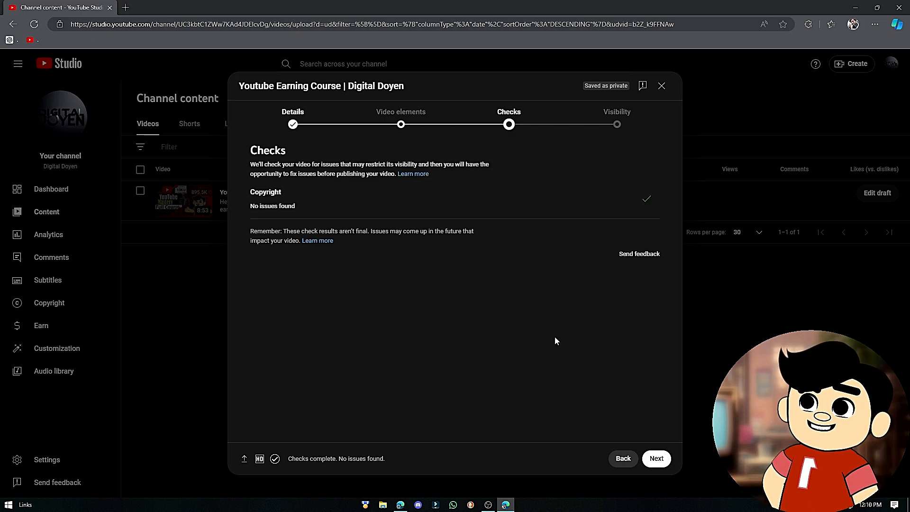
pyautogui.moveTo(243, 196); pyautogui.dragTo(307, 201)
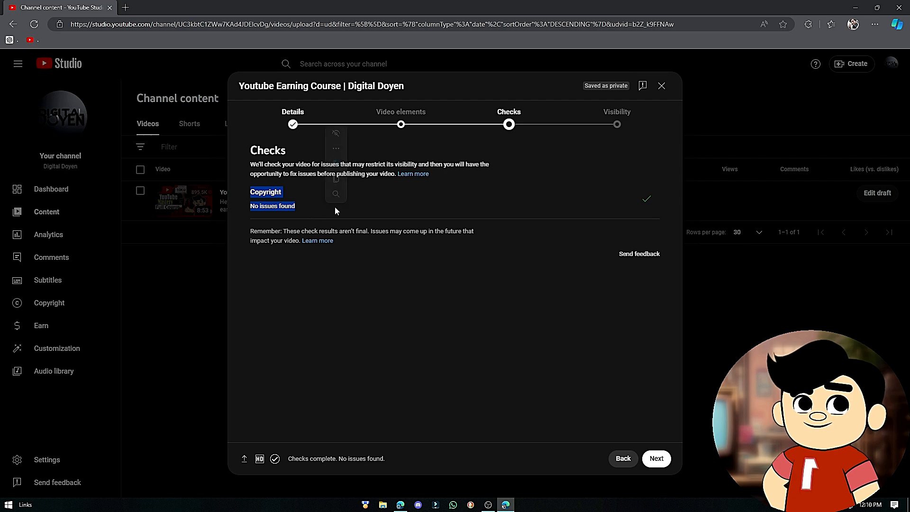
pyautogui.click(312, 232)
pyautogui.moveTo(247, 230); pyautogui.dragTo(500, 261)
pyautogui.click(592, 351)
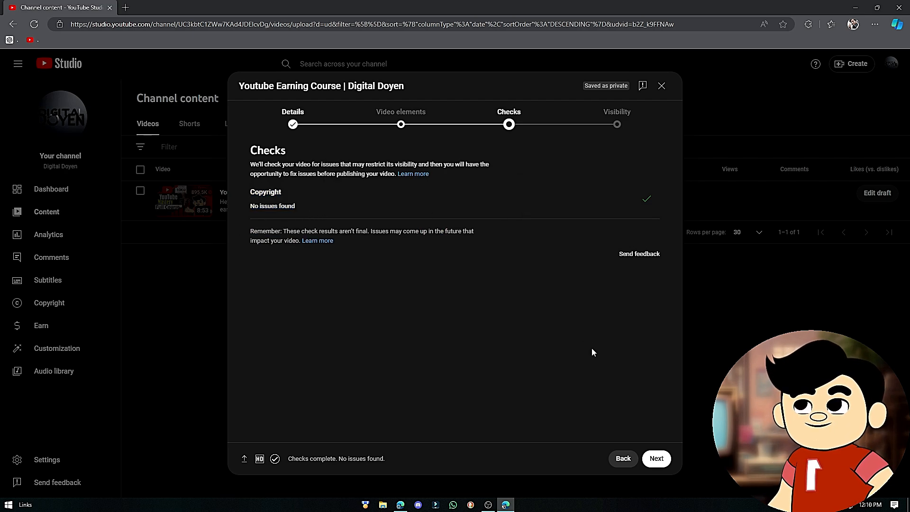
# Step: Proceed to the video's visibility settings and, after trying Public with an instant Premiere, set the visibility to Unlisted
pyautogui.click(657, 459)
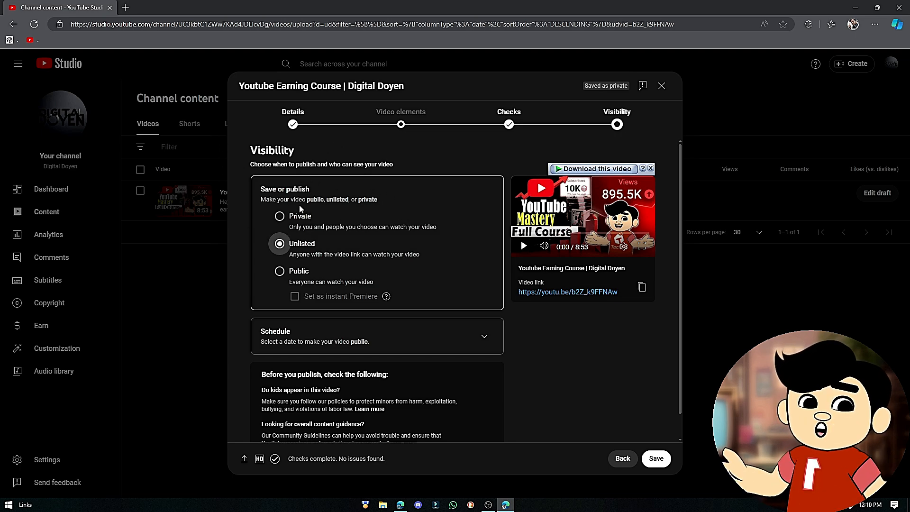
pyautogui.moveTo(288, 216); pyautogui.dragTo(321, 247)
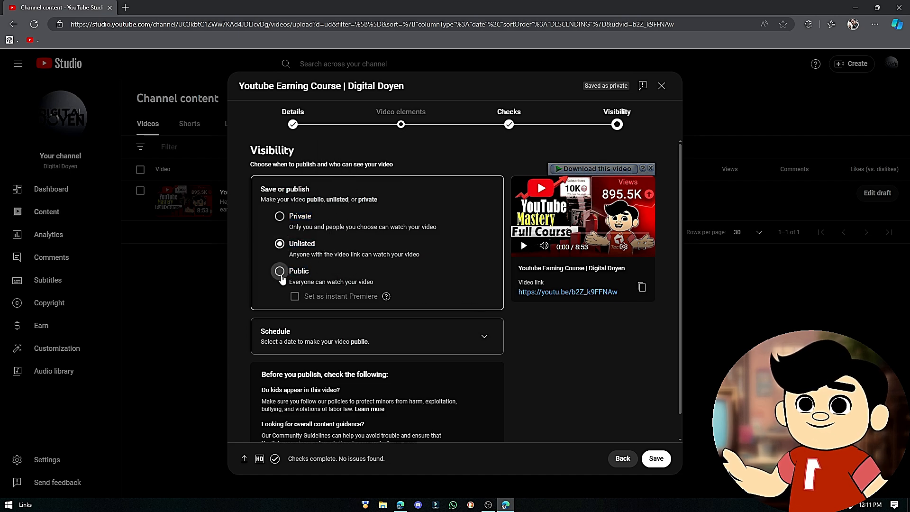
pyautogui.click(279, 271)
pyautogui.click(295, 299)
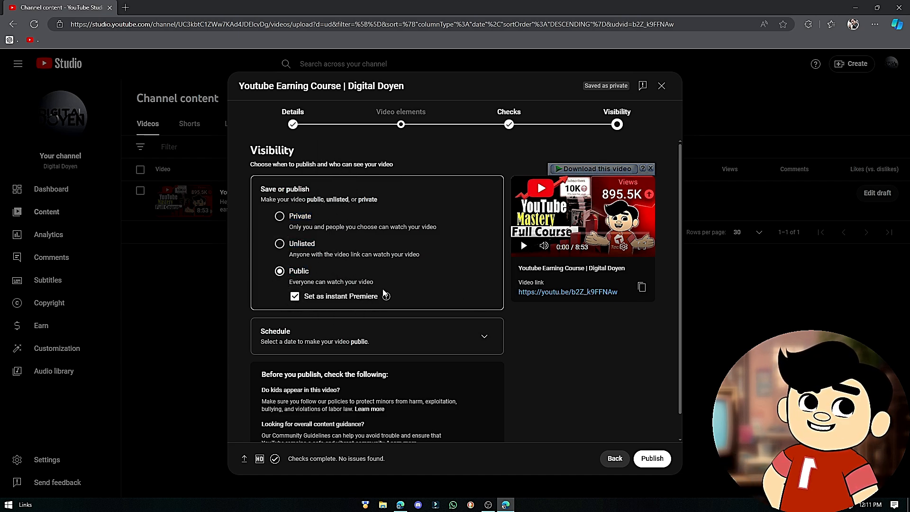
pyautogui.moveTo(386, 297)
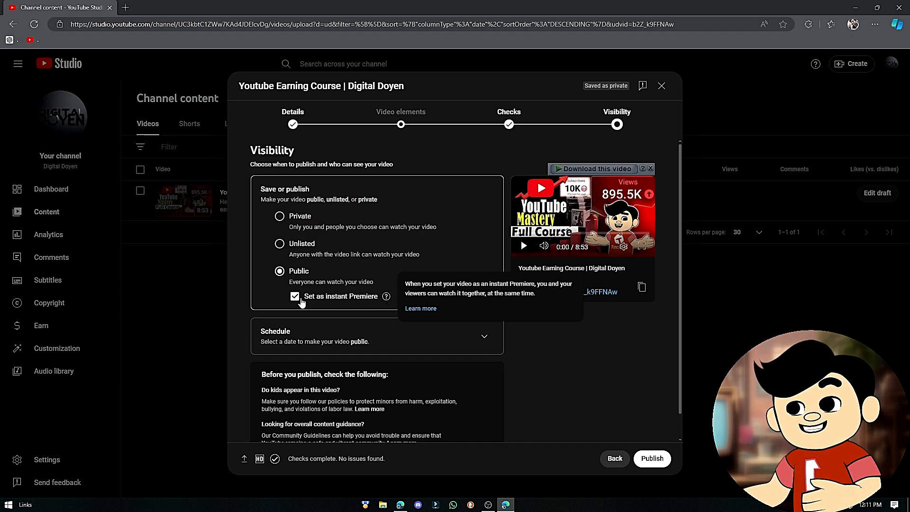
pyautogui.click(279, 243)
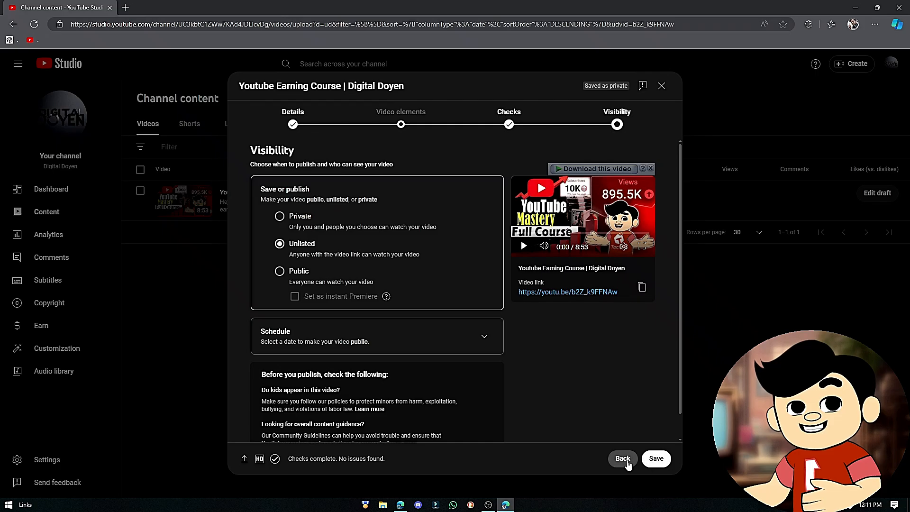